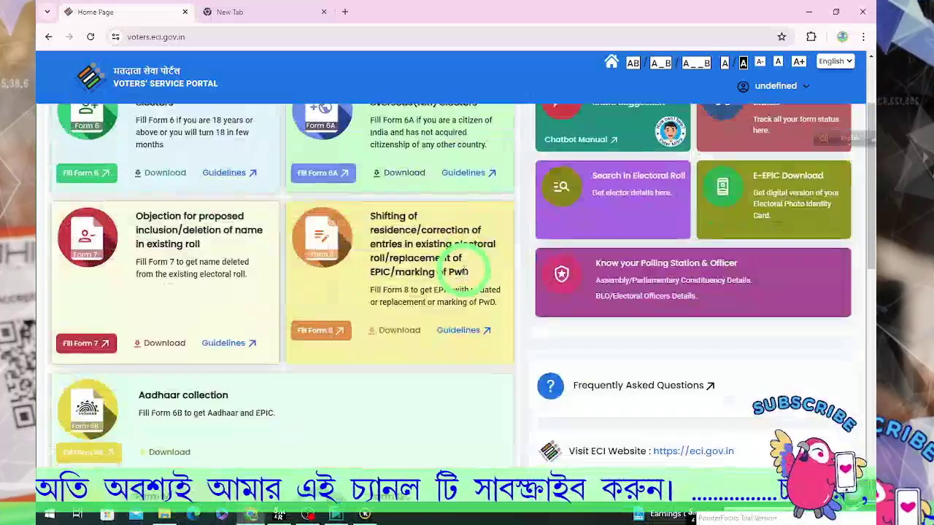
scroll(467, 292, "down", 4)
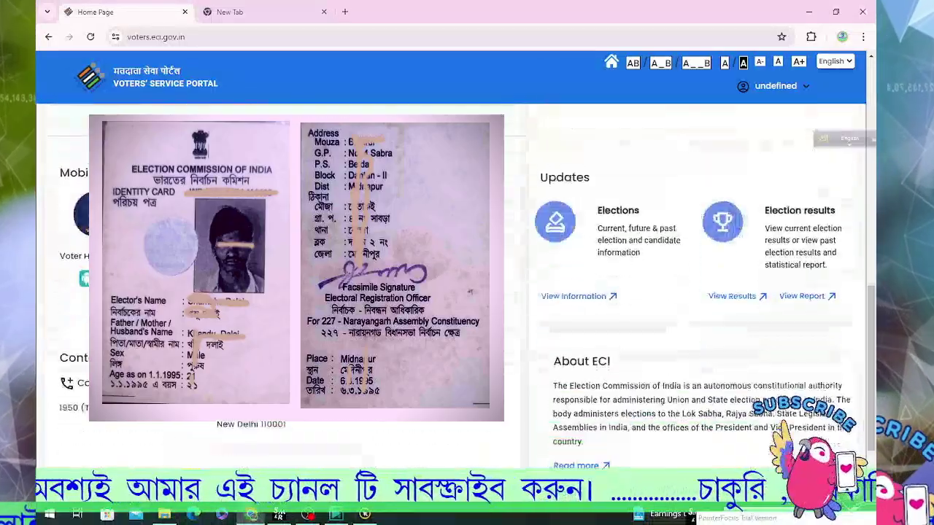
- Scroll up and down through the signed-in portal page to review its contents
scroll(467, 292, "up", 4)
scroll(467, 292, "up", 6)
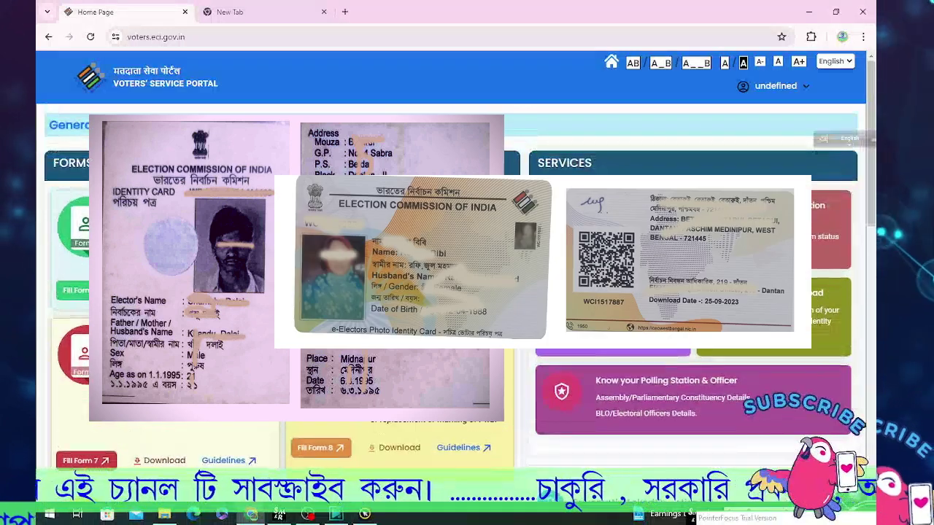
scroll(466, 292, "down", 2)
scroll(466, 292, "up", 2)
scroll(467, 291, "down", 3)
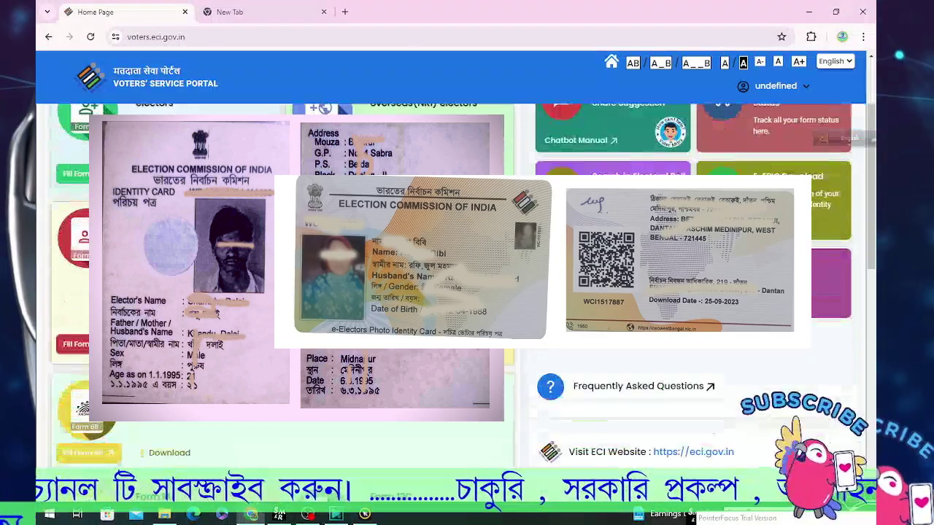
scroll(467, 292, "up", 3)
scroll(467, 292, "down", 1)
scroll(467, 292, "down", 3)
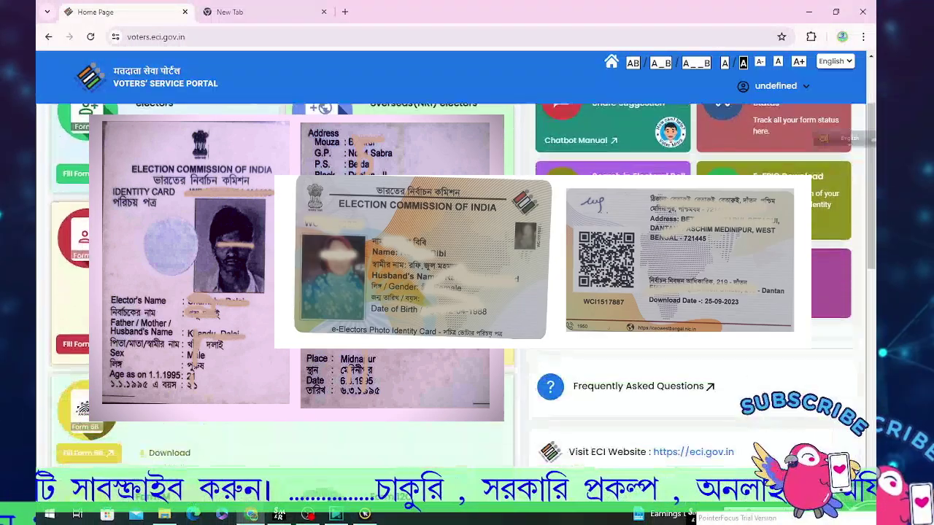
scroll(467, 292, "up", 4)
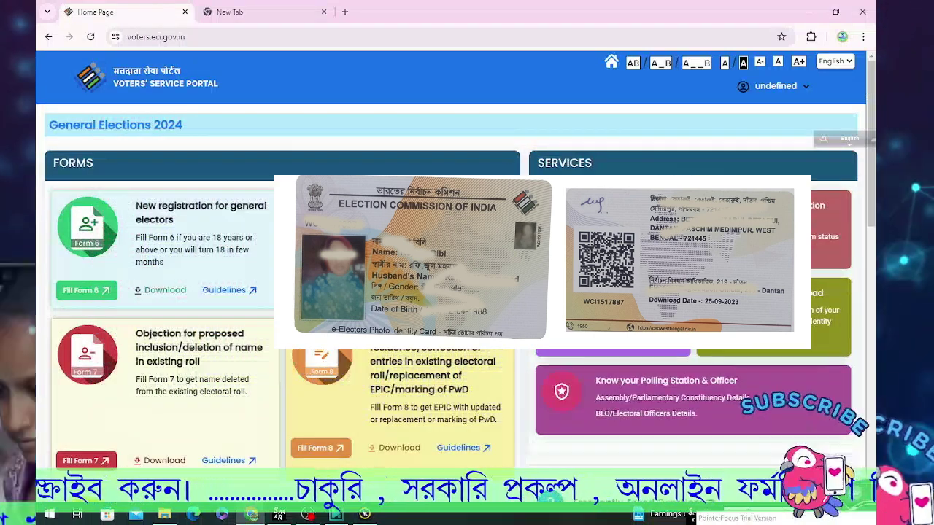
scroll(466, 292, "down", 5)
scroll(467, 292, "up", 4)
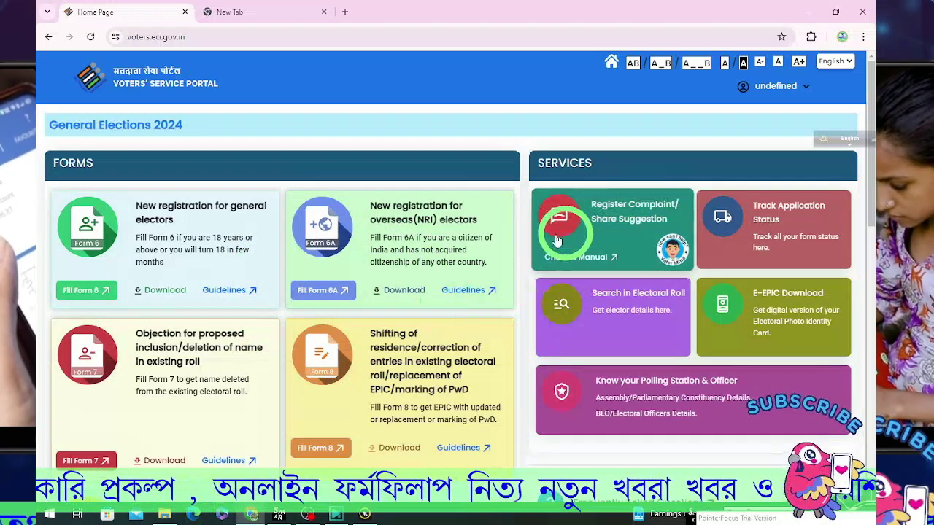
scroll(421, 378, "down", 5)
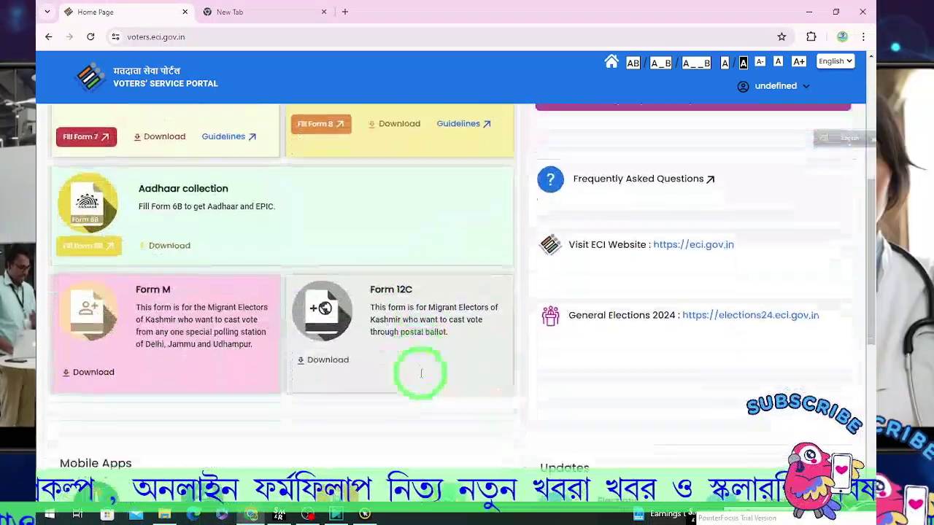
scroll(421, 373, "down", 6)
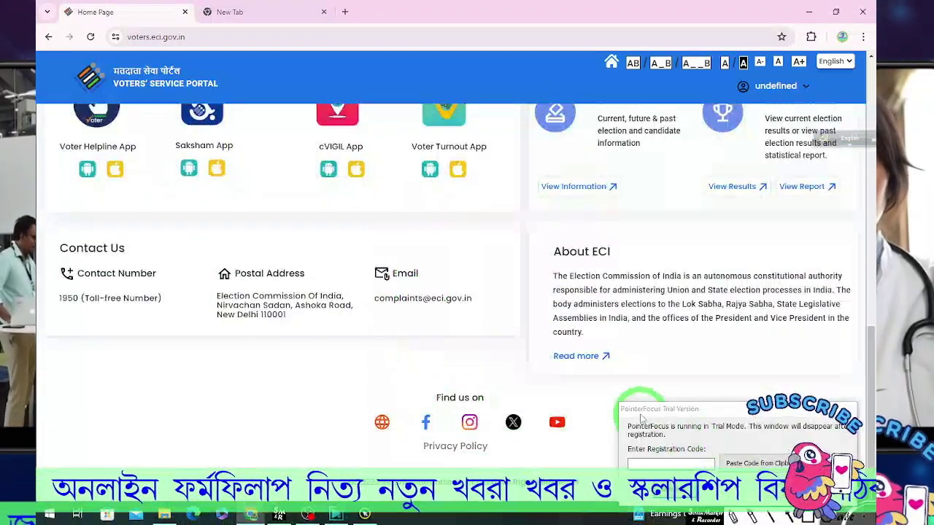
left_click(416, 240)
scroll(418, 242, "up", 7)
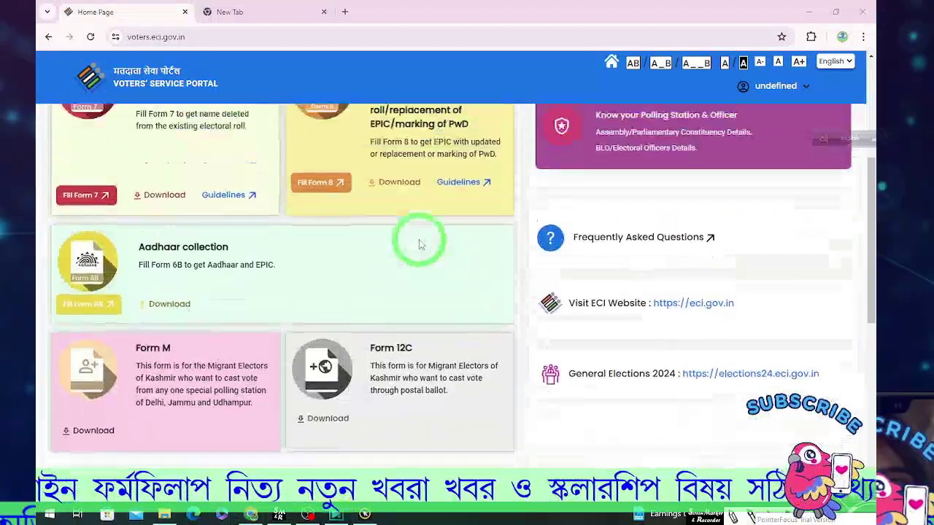
scroll(419, 244, "up", 4)
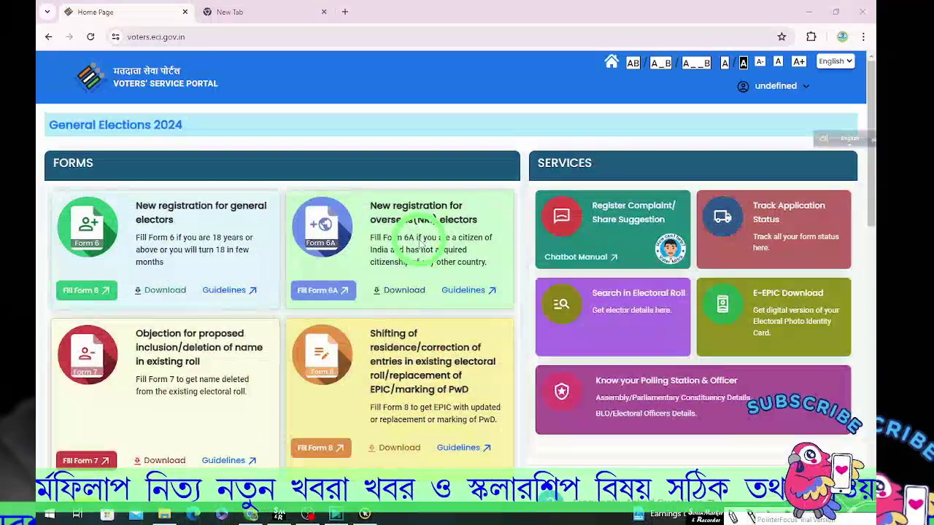
scroll(420, 245, "down", 2)
scroll(420, 246, "up", 2)
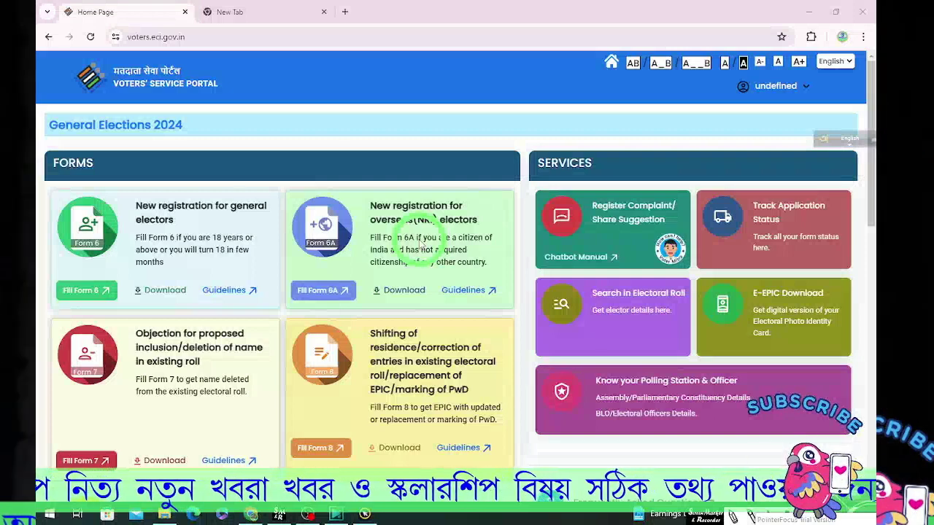
scroll(421, 246, "down", 1)
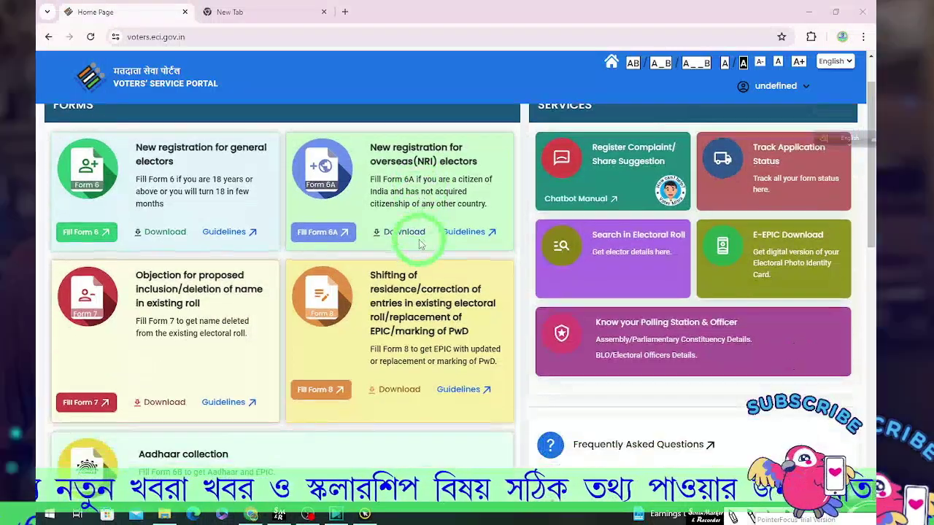
scroll(419, 244, "up", 1)
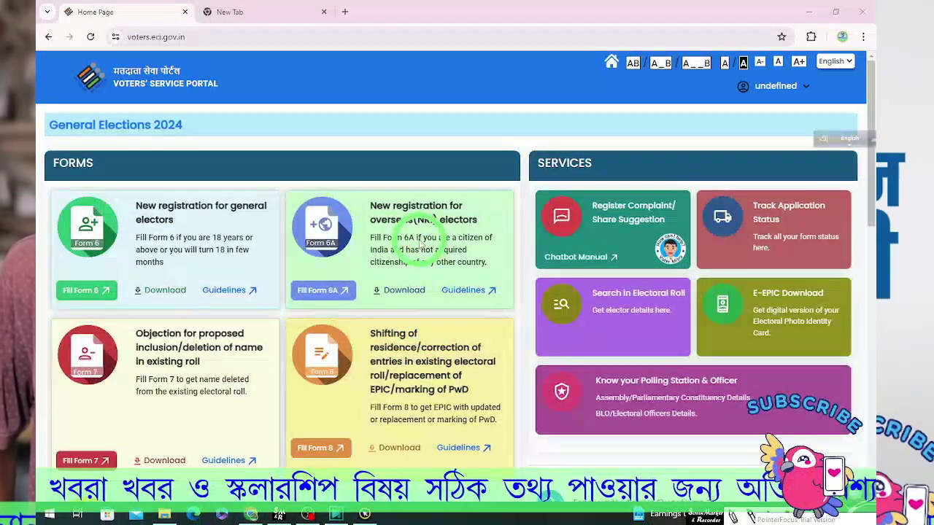
scroll(420, 246, "down", 3)
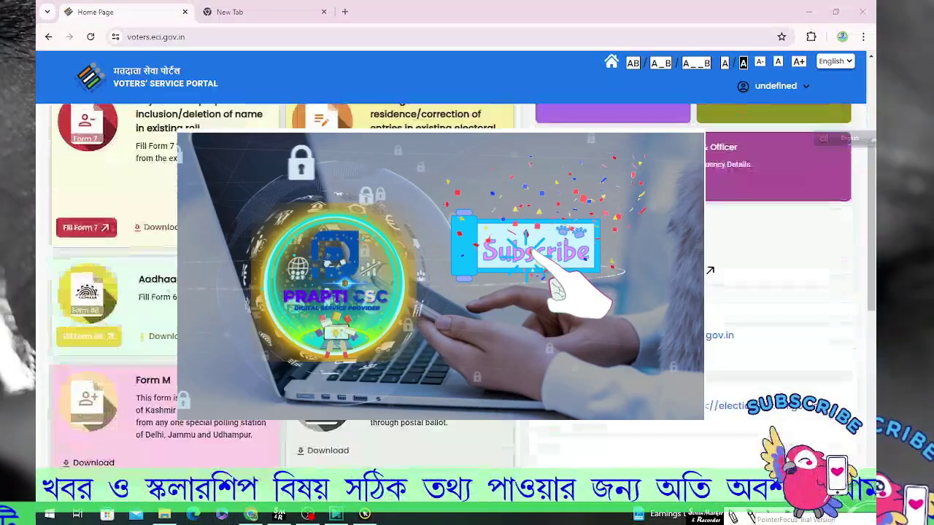
scroll(421, 245, "up", 3)
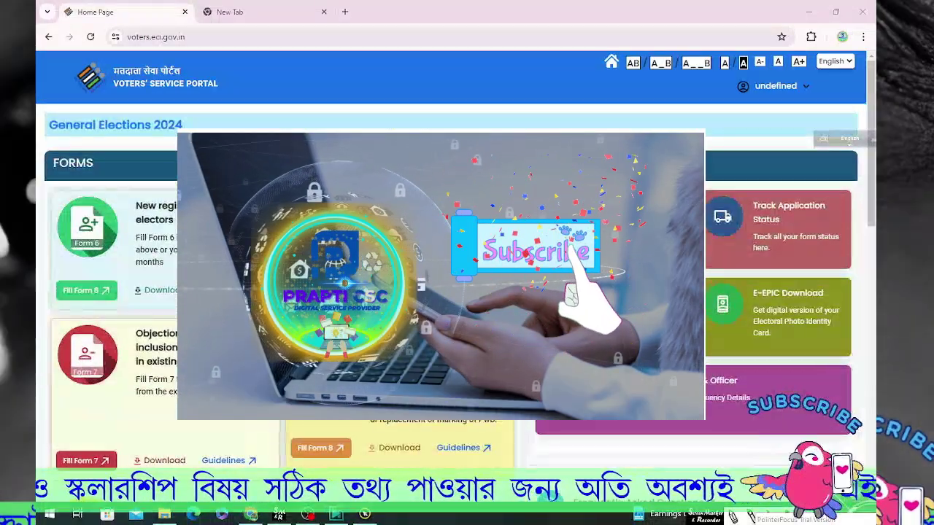
scroll(420, 245, "down", 4)
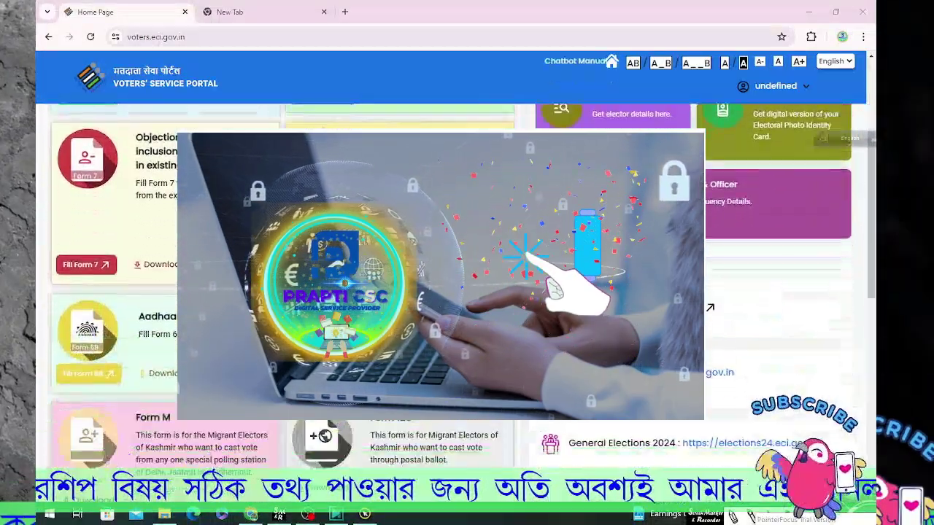
scroll(421, 246, "down", 2)
scroll(421, 245, "up", 3)
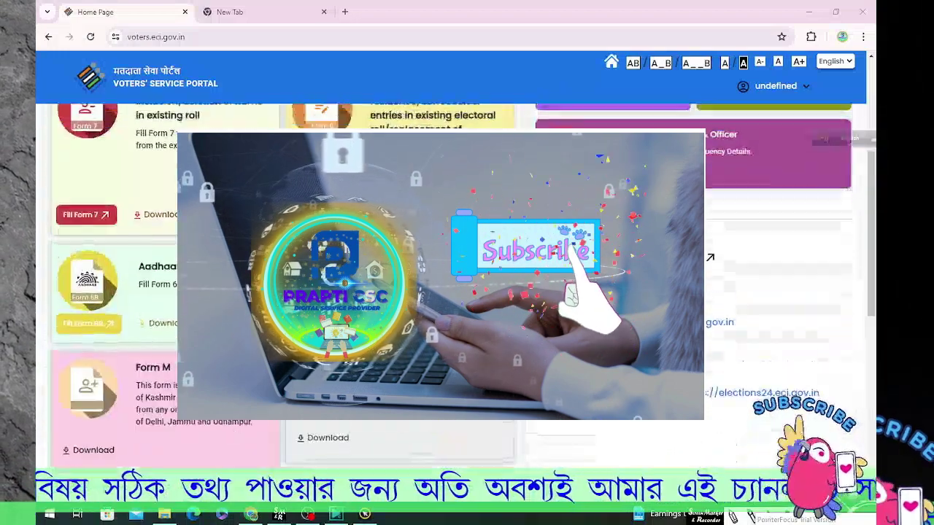
scroll(421, 246, "up", 3)
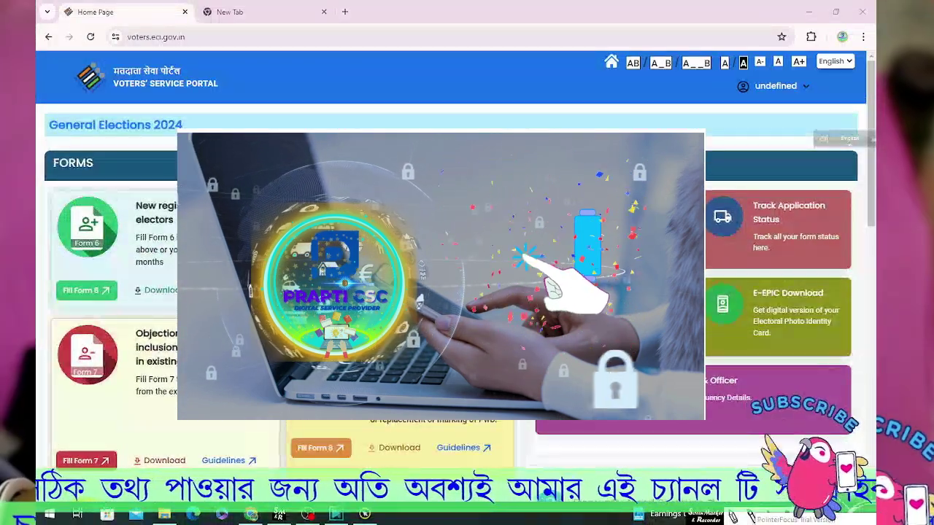
scroll(421, 245, "down", 1)
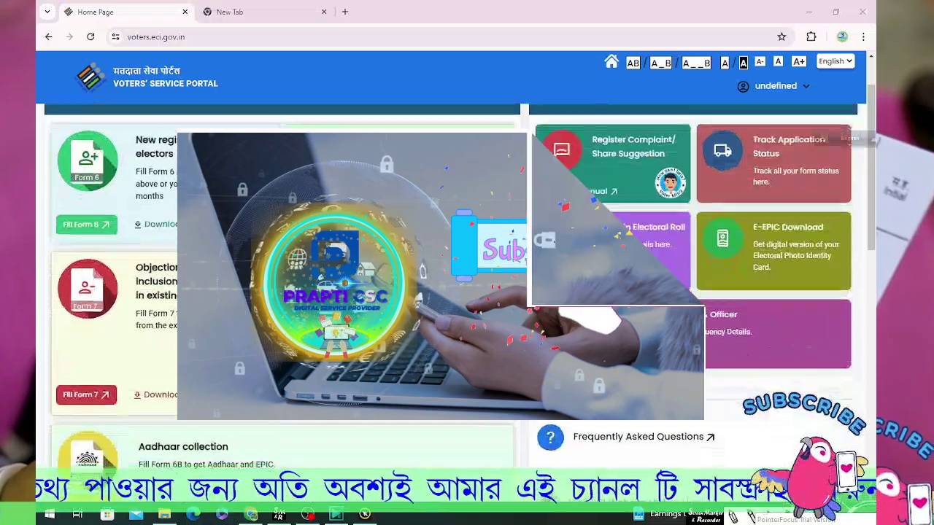
scroll(420, 244, "down", 10)
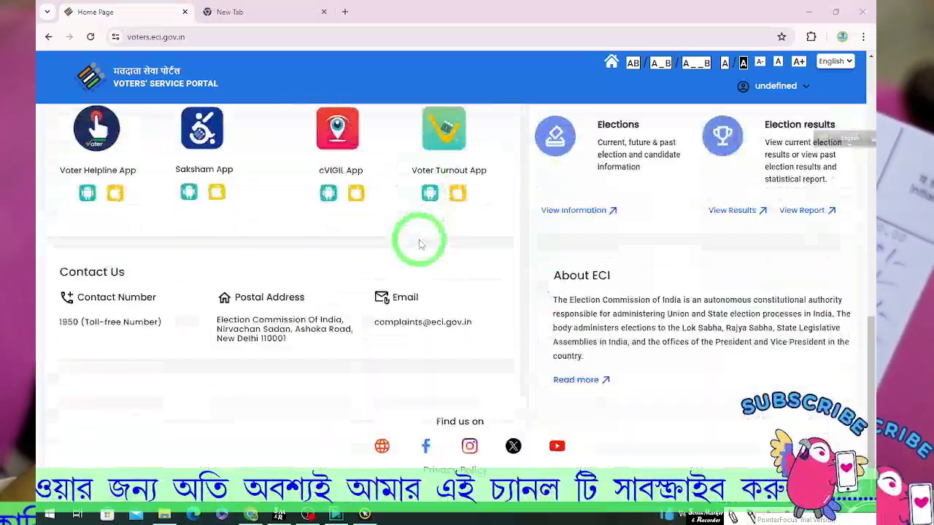
scroll(419, 244, "up", 8)
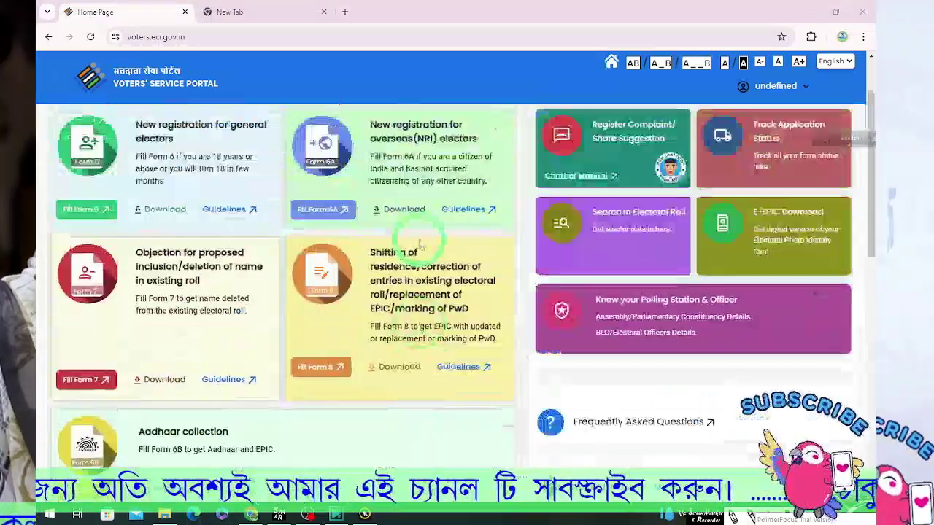
scroll(420, 244, "up", 1)
- Log out from the account dropdown and confirm with Yes
left_click(776, 87)
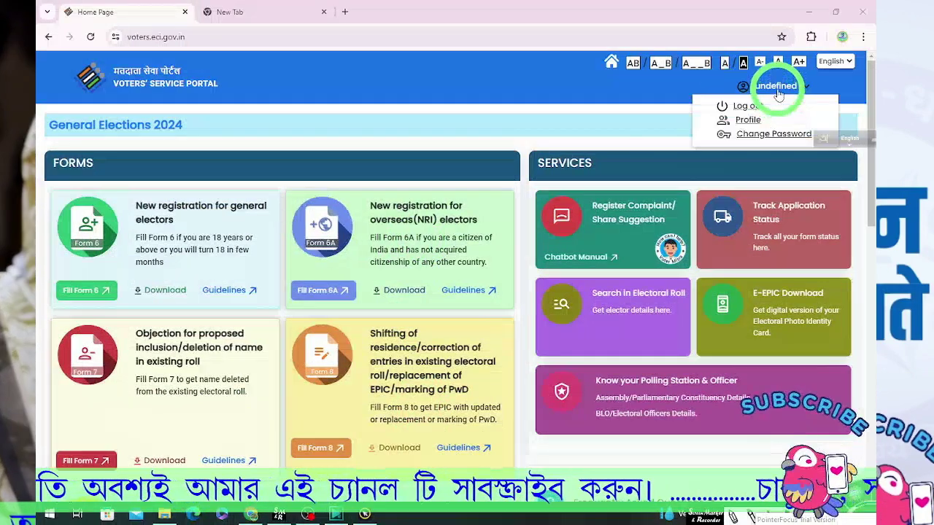
left_click(745, 105)
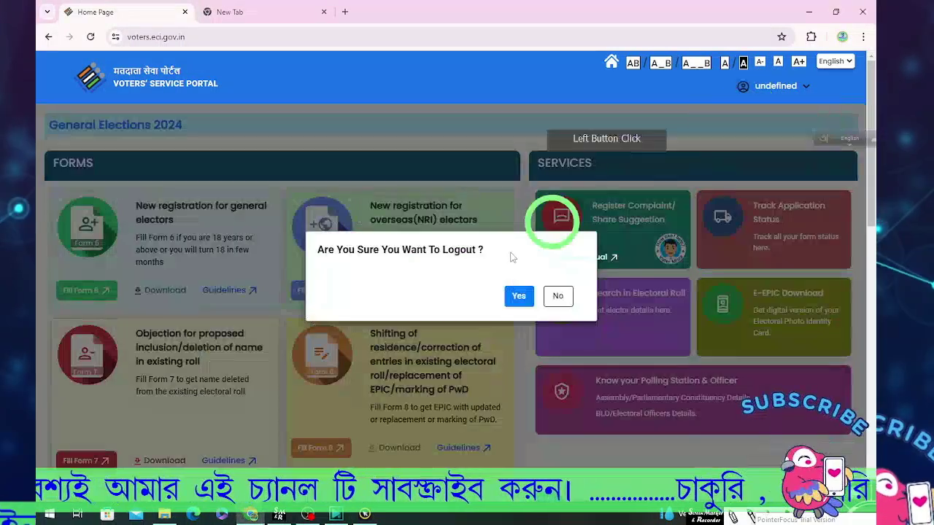
left_click(518, 296)
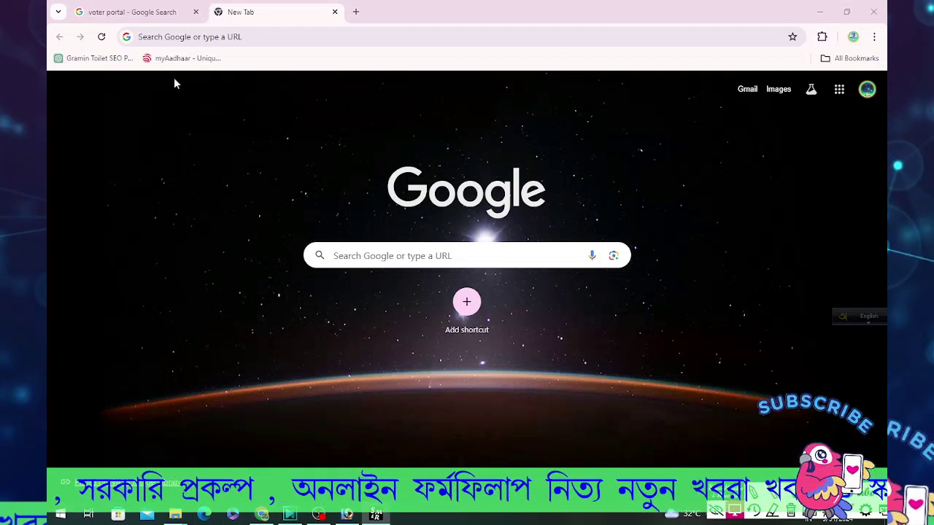
- Rerun the earlier 'voter portal' Google search from the address bar history
left_click(162, 38)
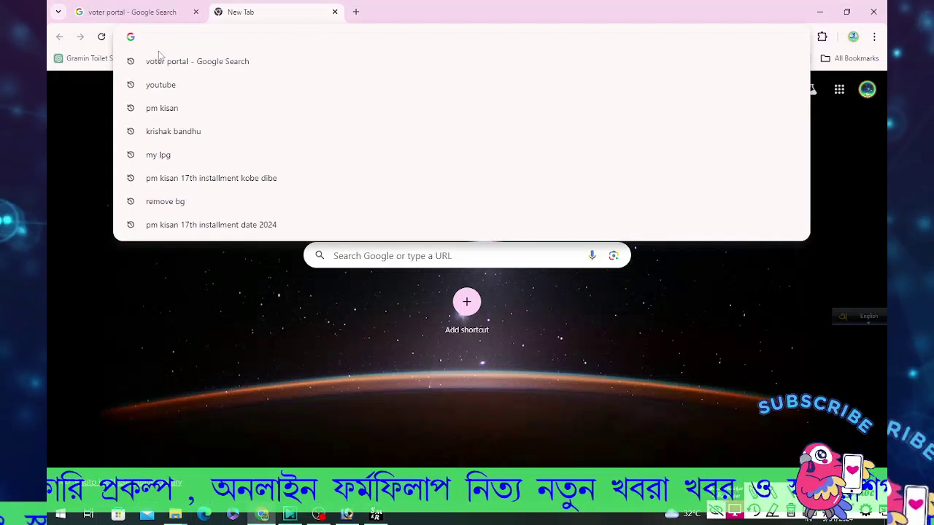
left_click(162, 60)
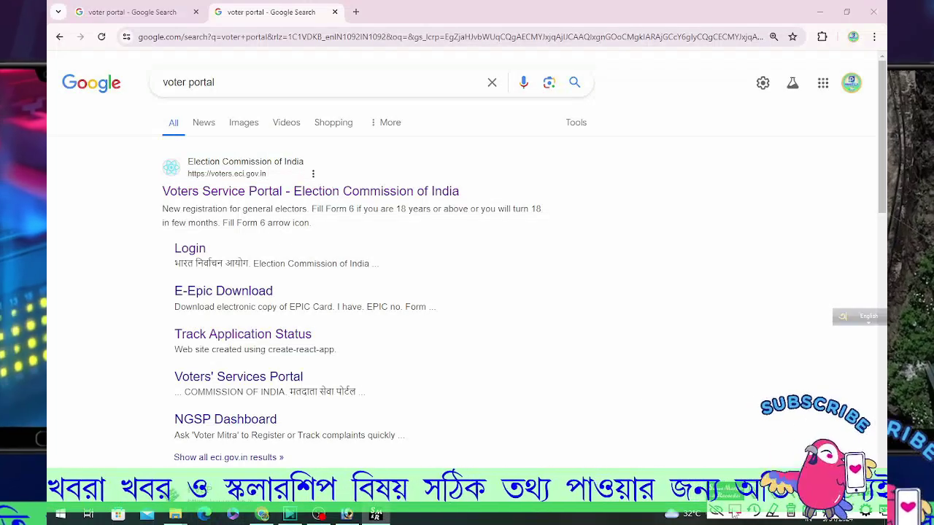
- Open the 'Voters Service Portal - Election Commission of India' result and scroll through its Forms section
left_click(234, 179)
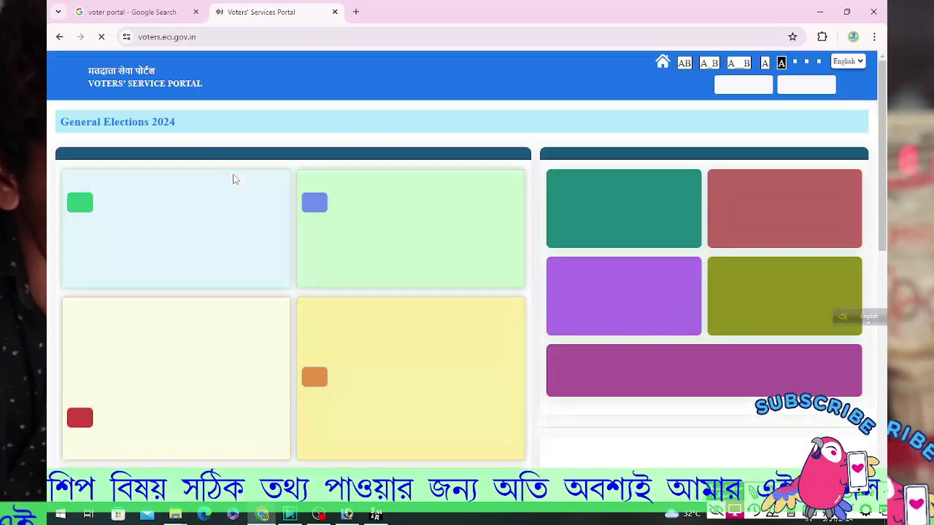
scroll(379, 277, "down", 2)
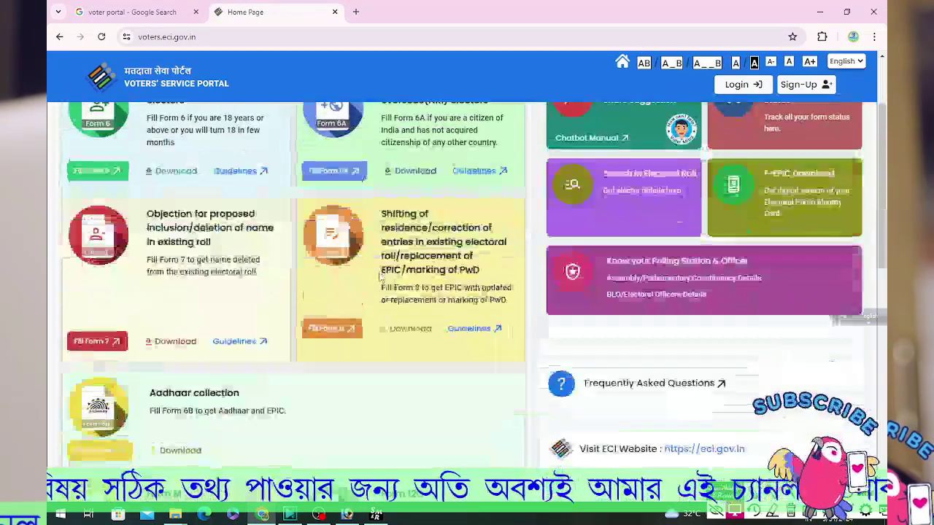
scroll(379, 278, "up", 2)
scroll(381, 278, "down", 1)
scroll(379, 277, "down", 4)
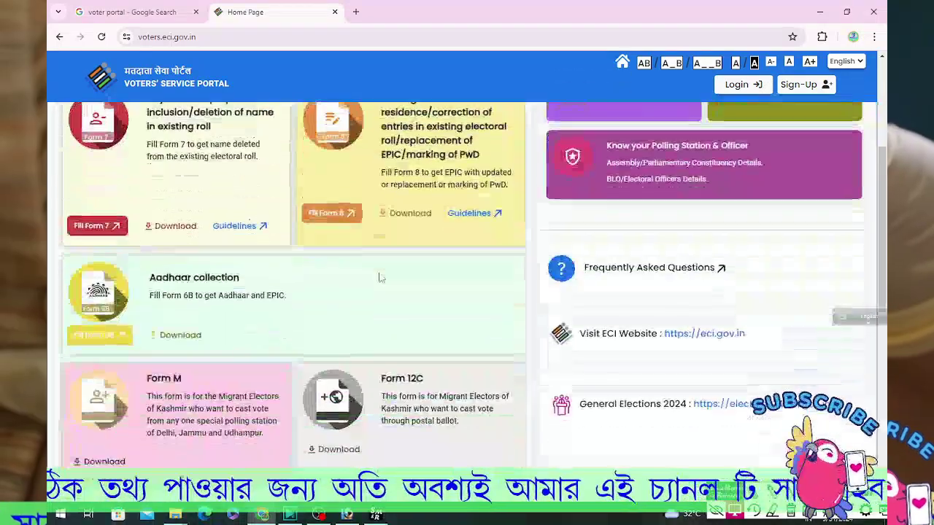
scroll(379, 277, "up", 3)
scroll(378, 277, "up", 2)
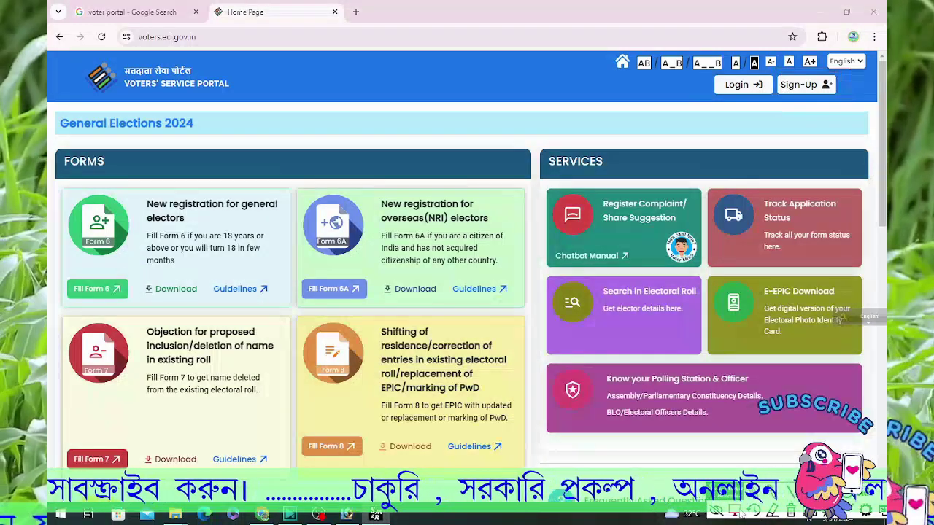
- Start Sign-Up and highlight the mobile number and optional email fields
left_click(803, 87)
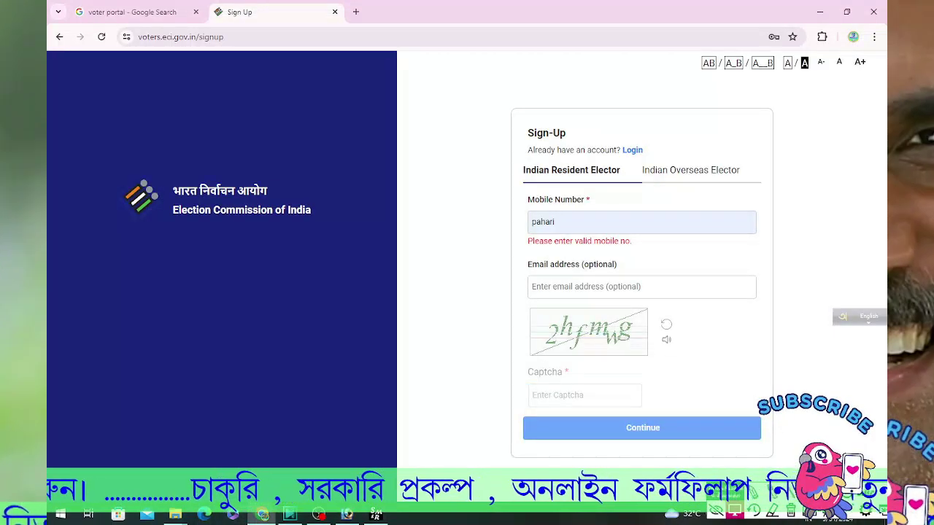
mouse_move(518, 183)
left_mouse_down()
mouse_move(617, 229)
mouse_move(778, 249)
left_mouse_up()
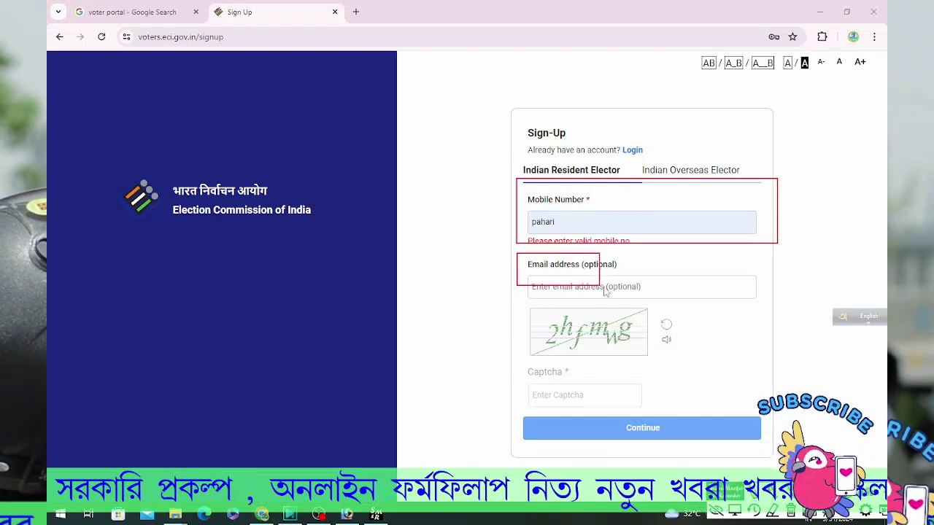
left_click_drag(604, 290, 794, 308)
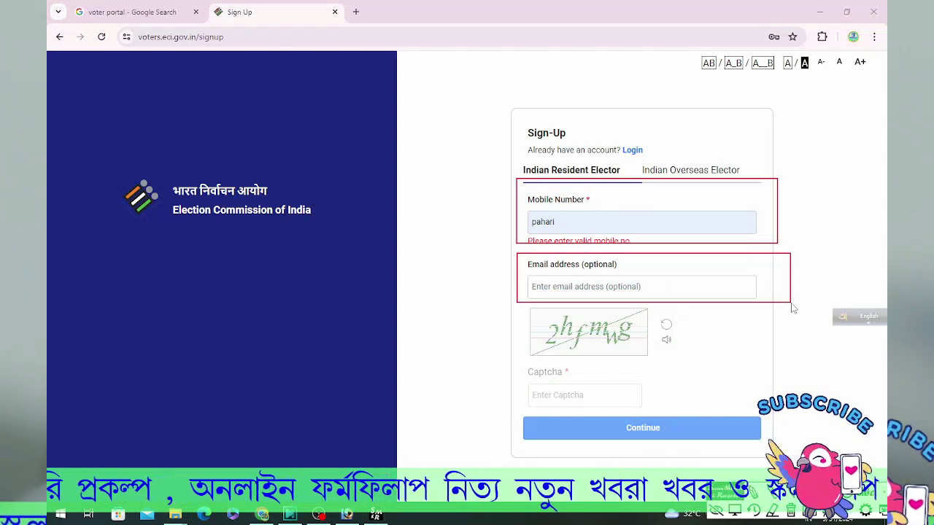
mouse_move(532, 280)
left_mouse_down()
mouse_move(555, 291)
mouse_move(630, 294)
left_mouse_up()
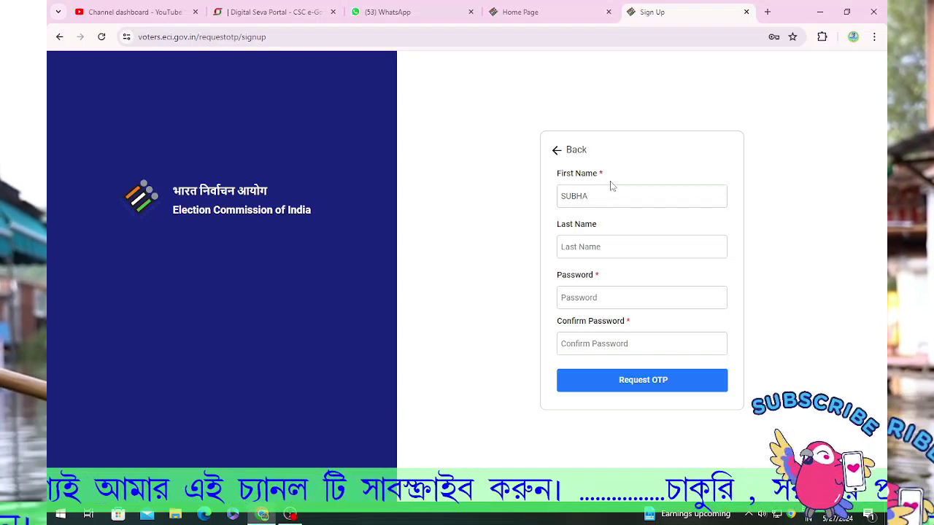
- Finish the applicant's name, then enter the account password and its confirmation
type("SIS")
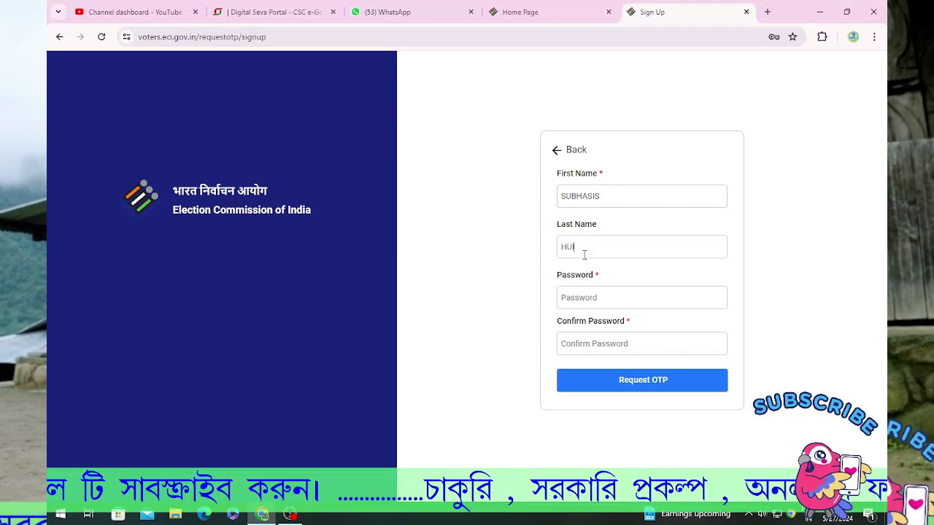
left_click(576, 297)
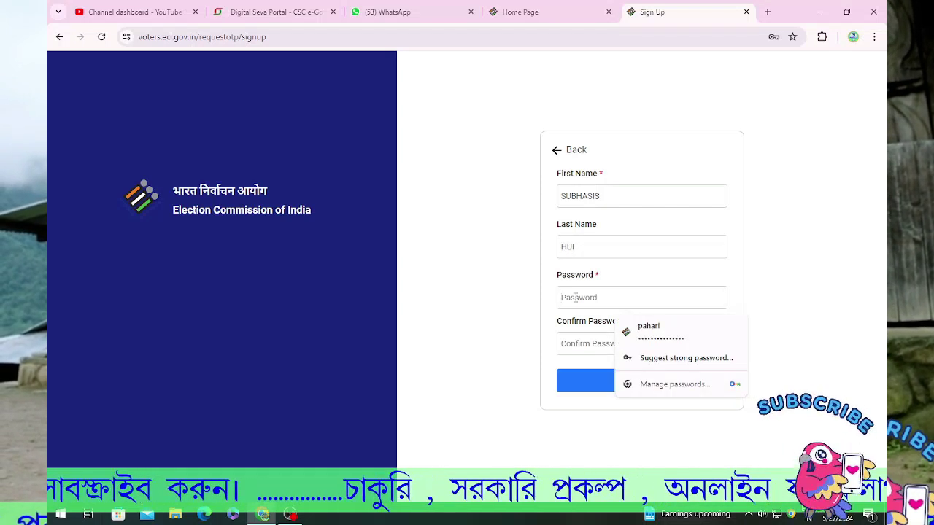
type("••")
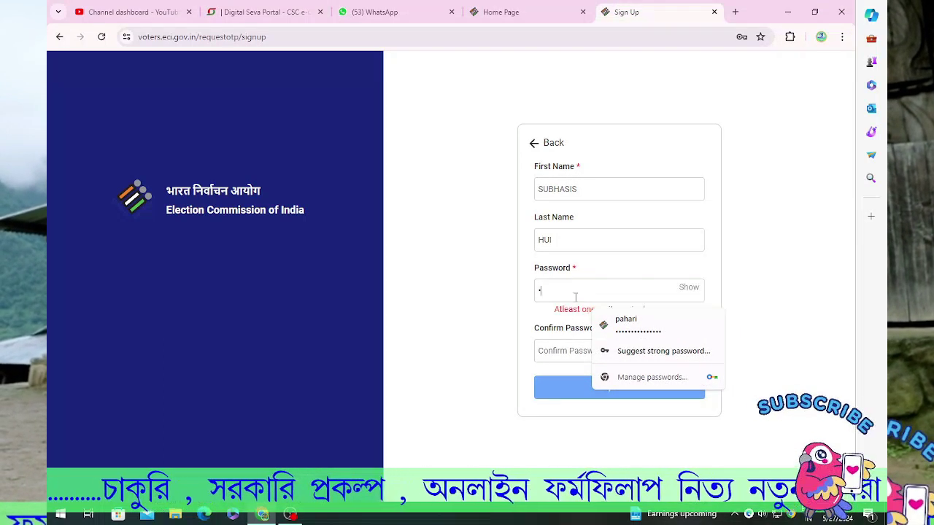
type("••")
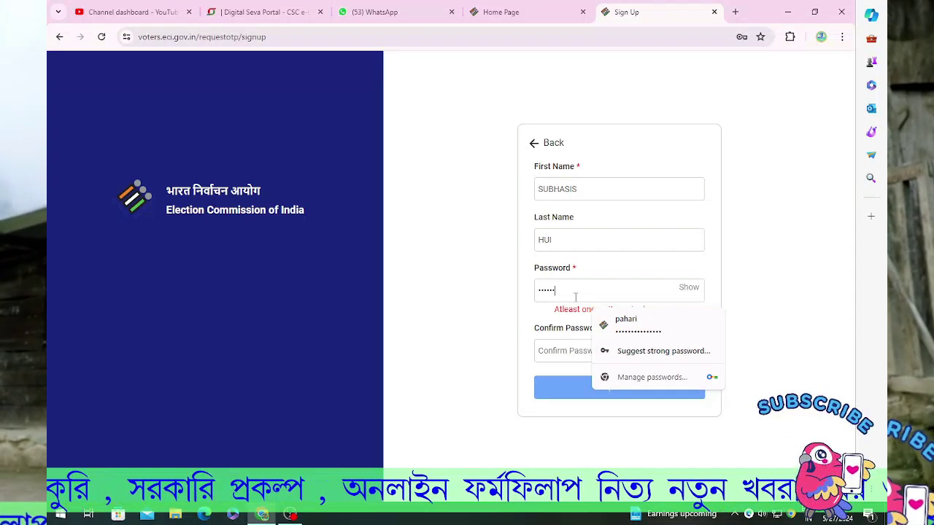
type("••")
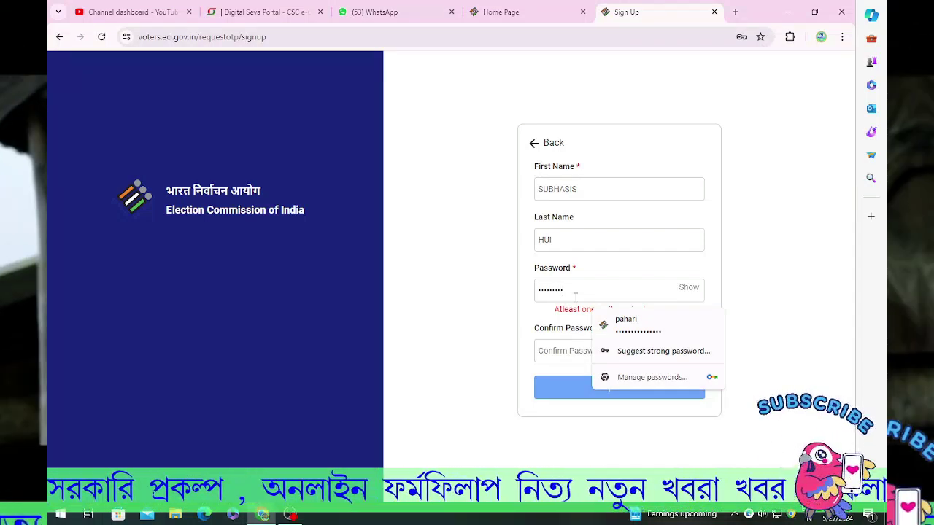
type("••••")
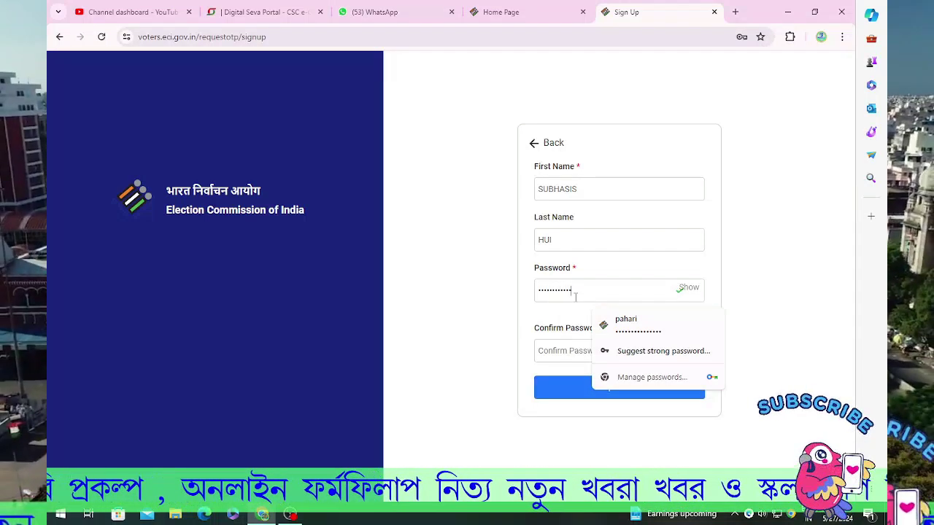
left_click(563, 346)
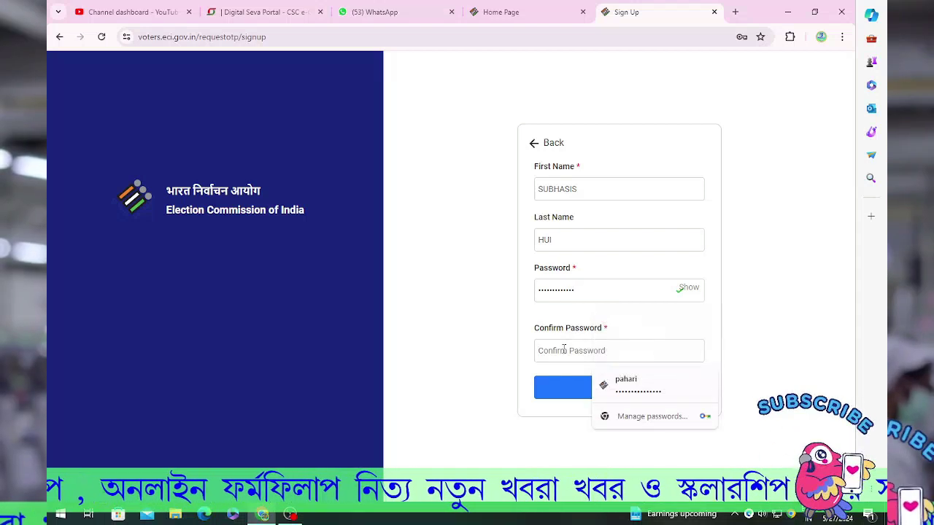
type("•")
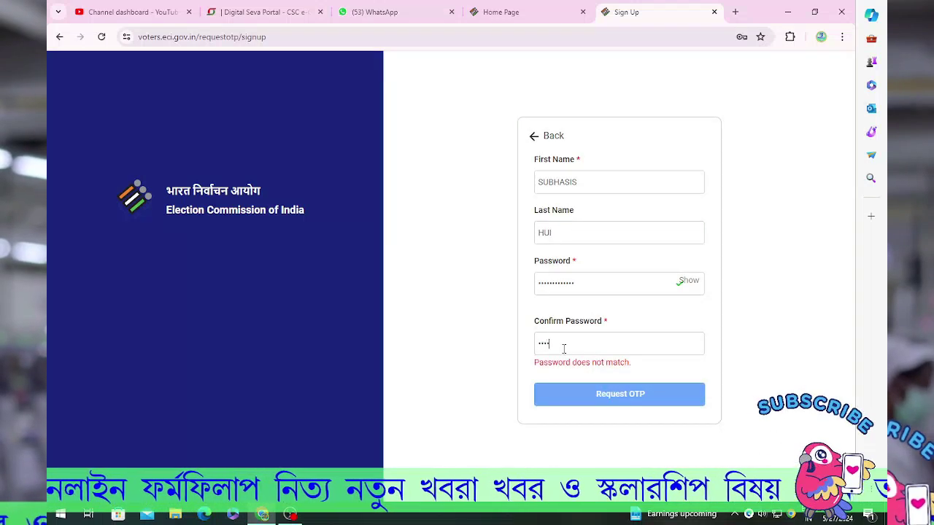
type("•••••••••••")
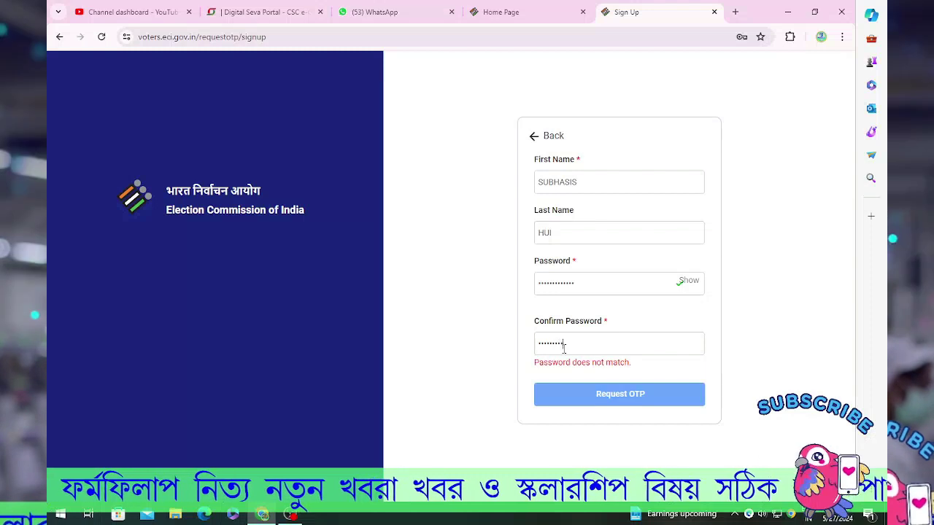
type("•")
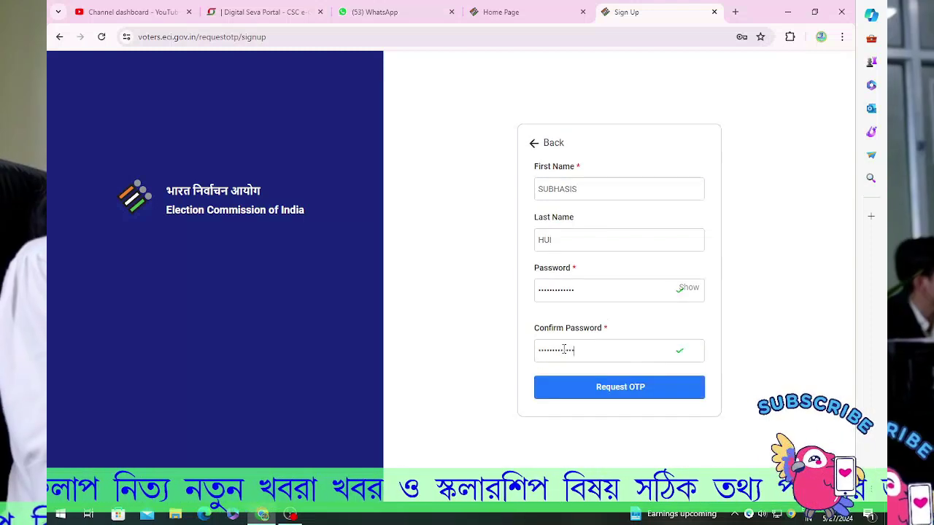
- Request an OTP, enter and verify the received code, then dismiss the sign-up success message
left_click(609, 392)
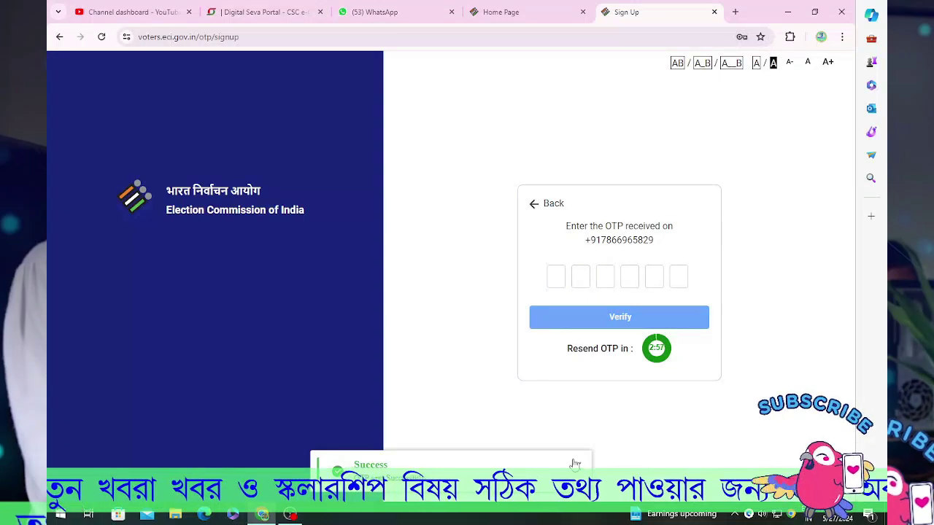
left_click(556, 278)
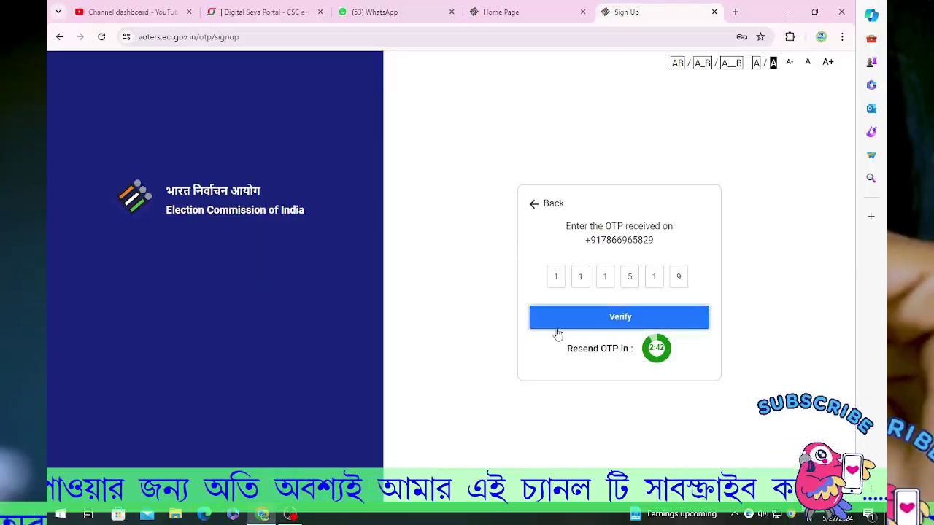
left_click(617, 321)
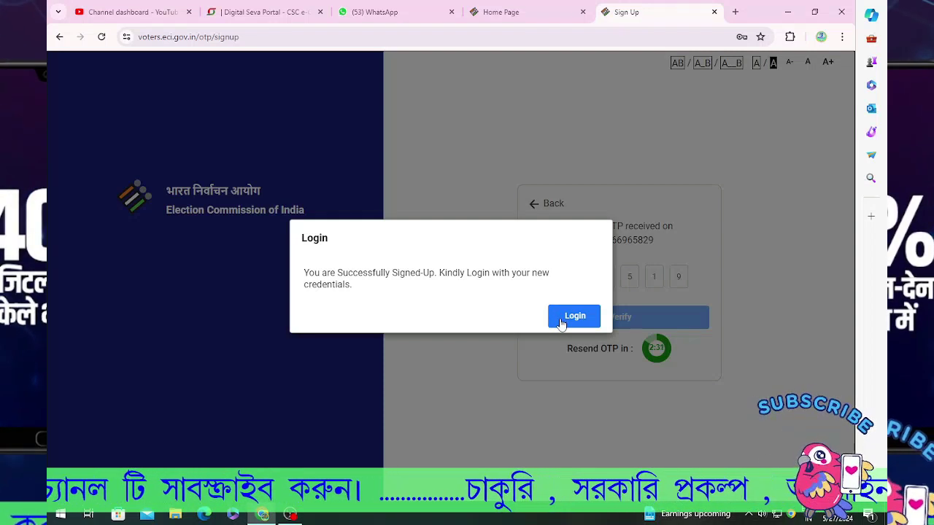
left_click(574, 316)
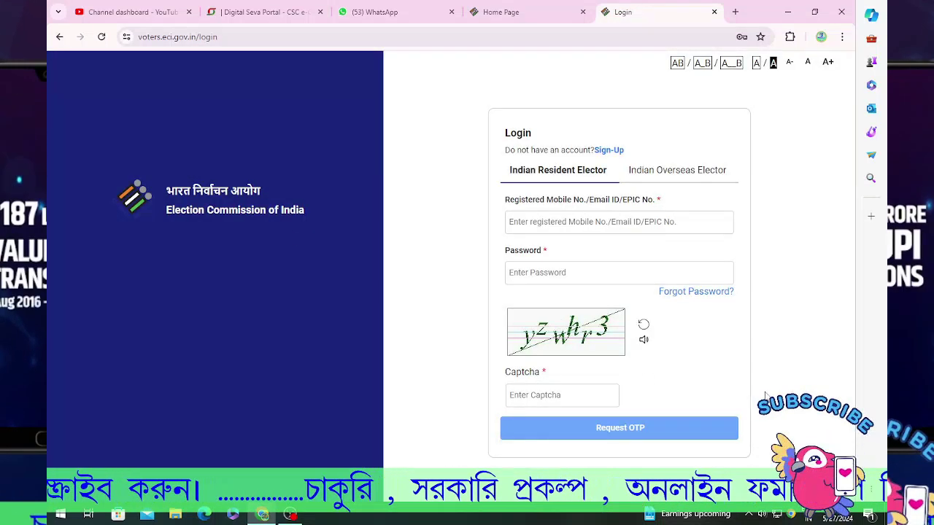
- Enter the registered mobile number, saved password and captcha, then request a login OTP
left_click(538, 219)
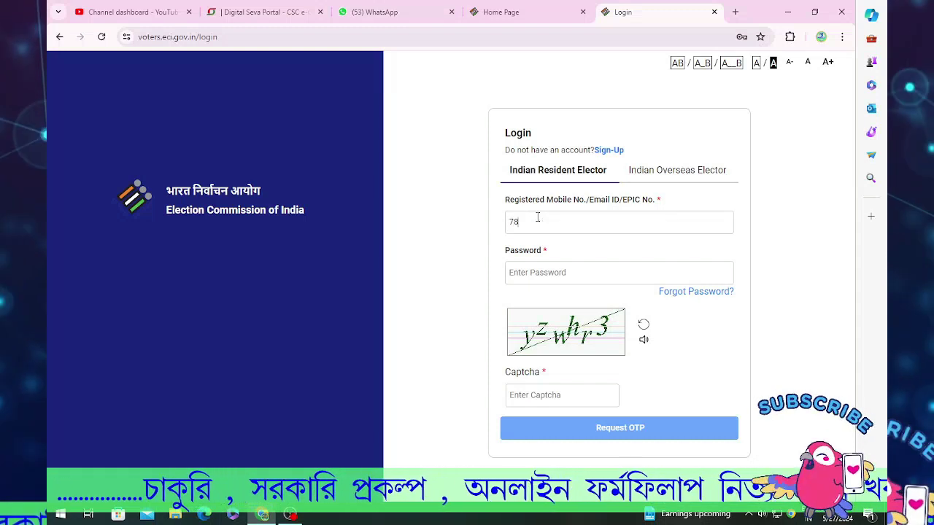
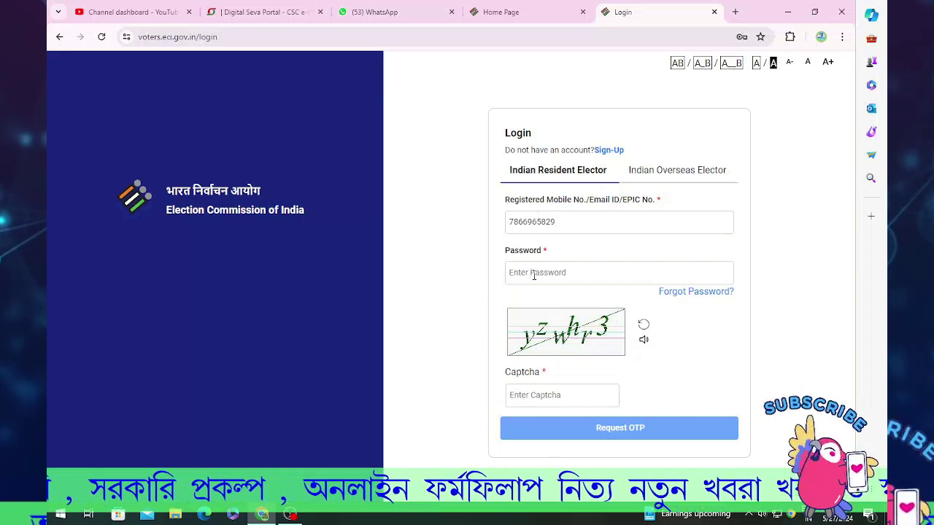
left_click(534, 274)
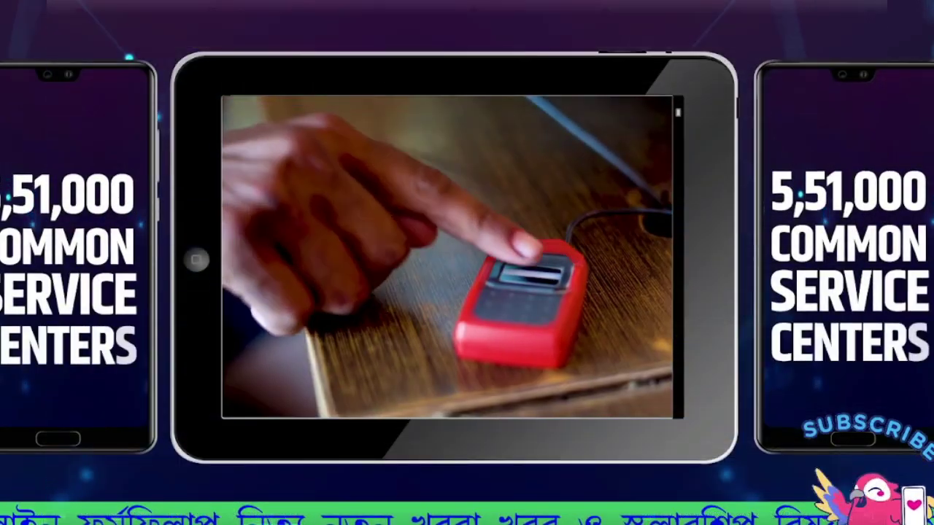
left_click(597, 306)
left_click(548, 402)
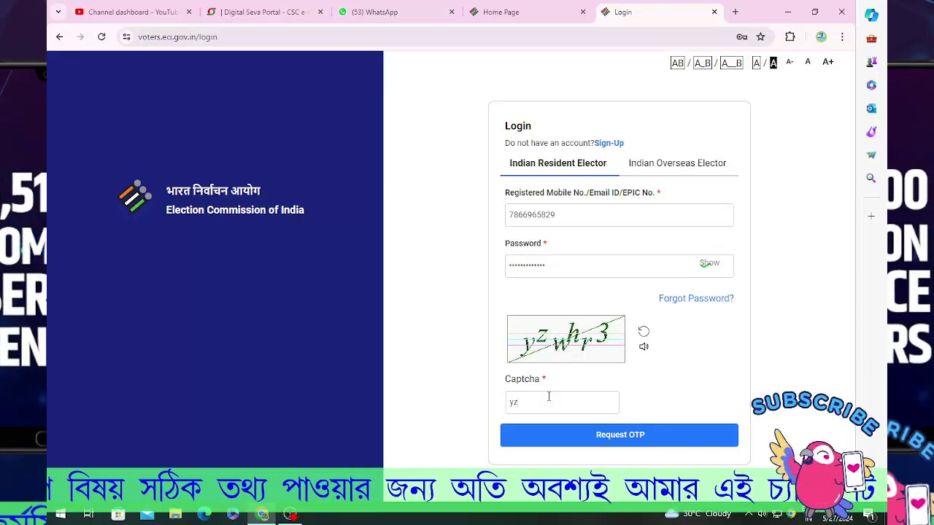
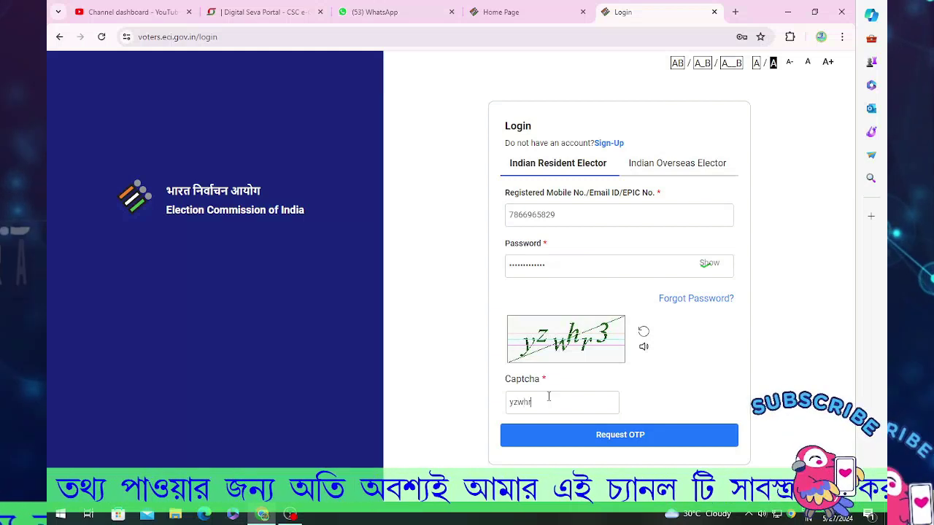
left_click(617, 435)
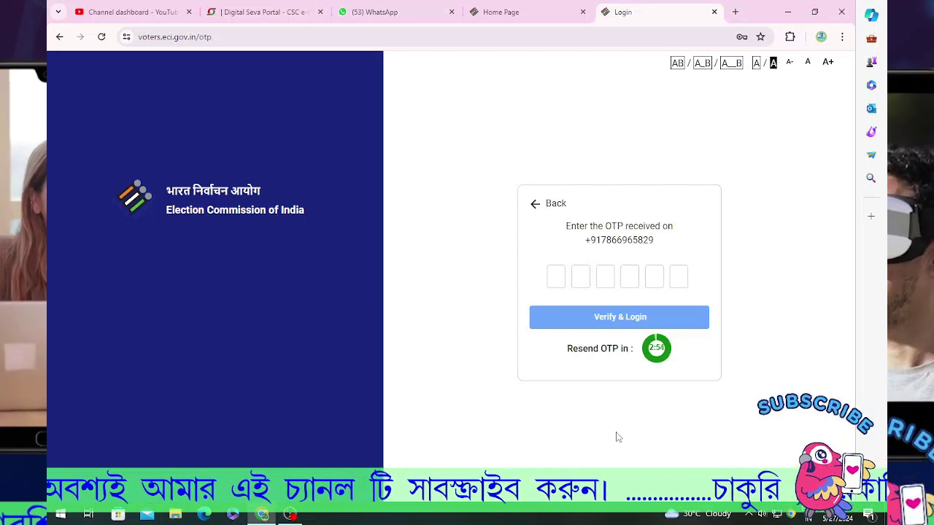
- Enter the received login OTP and choose Verify & Login
left_click(554, 277)
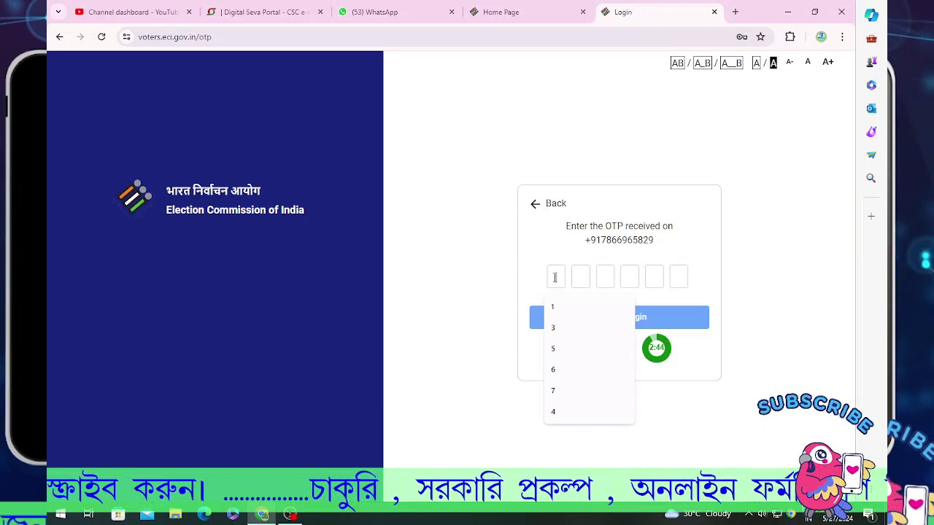
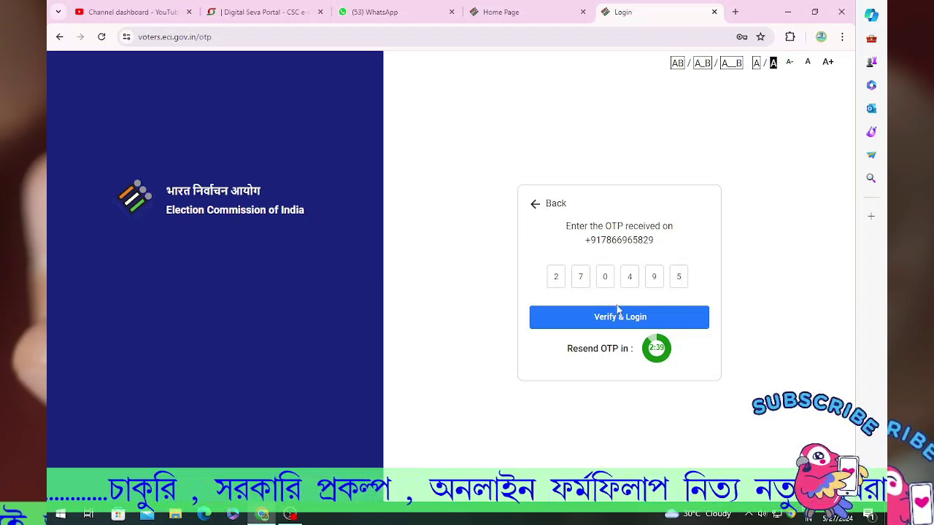
left_click(616, 317)
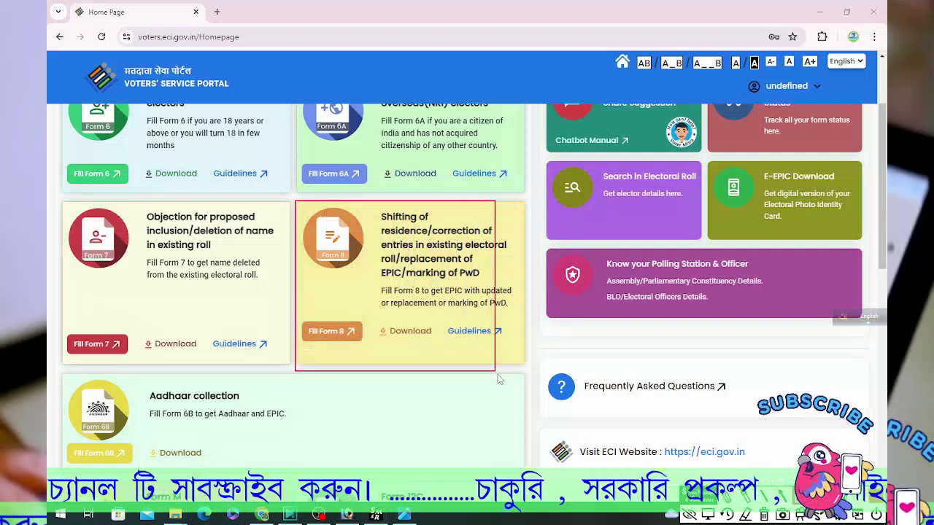
- Highlight the Form 8 card text and choose Fill Form 8 for EPIC replacement
left_click_drag(497, 374, 528, 393)
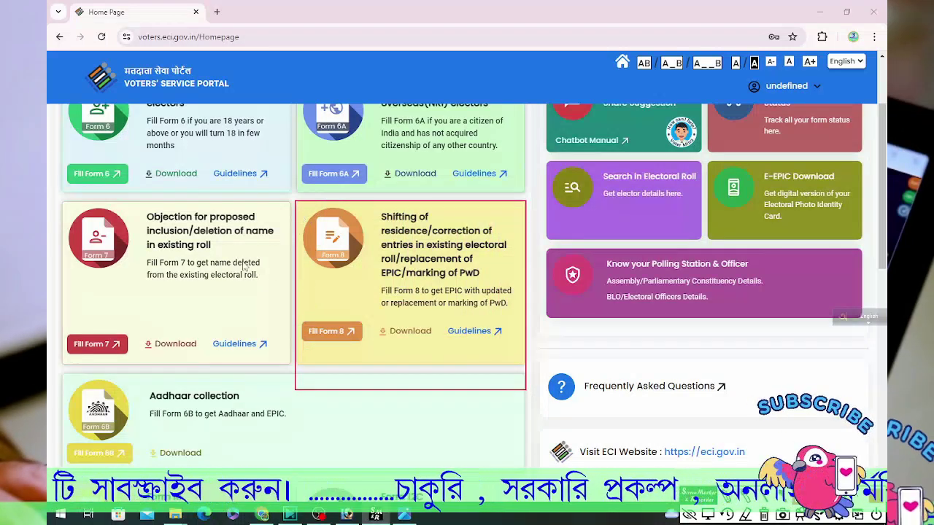
left_click_drag(431, 375, 492, 386)
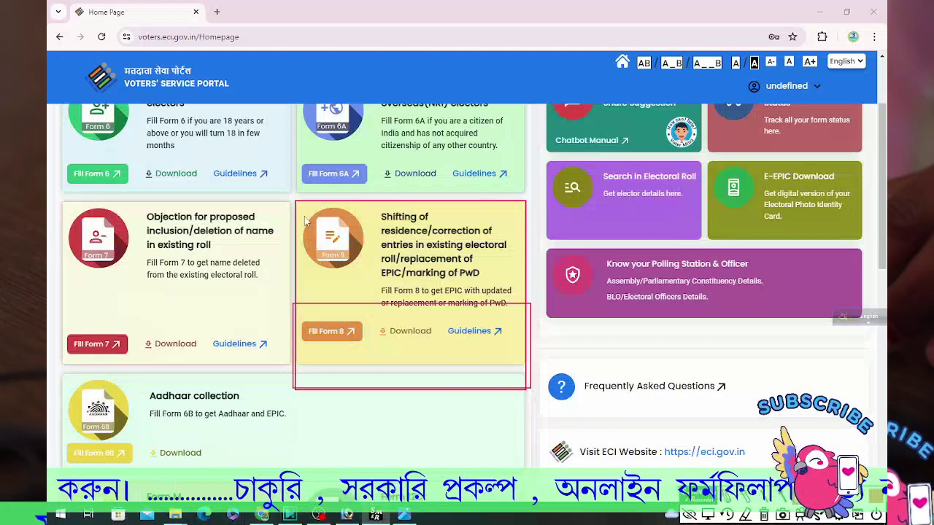
mouse_move(298, 317)
left_mouse_down()
mouse_move(348, 345)
mouse_move(370, 344)
left_mouse_up()
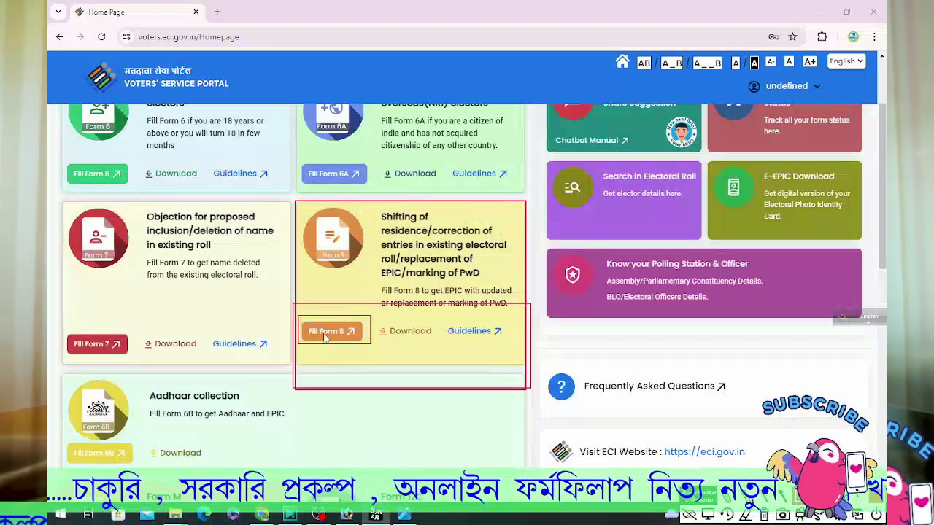
left_click(706, 515)
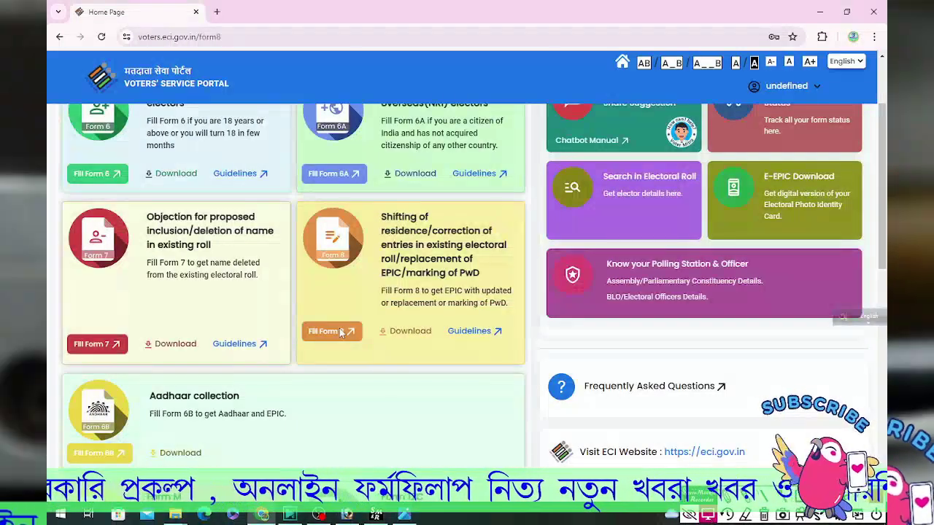
left_click(340, 333)
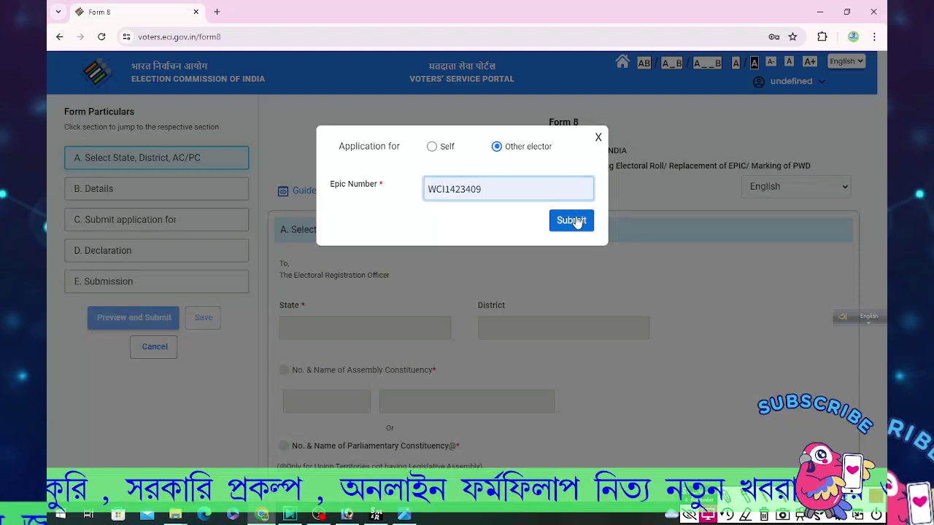
- Look up the elector by EPIC, confirm the matching record, and mark the Application for section
left_click(569, 219)
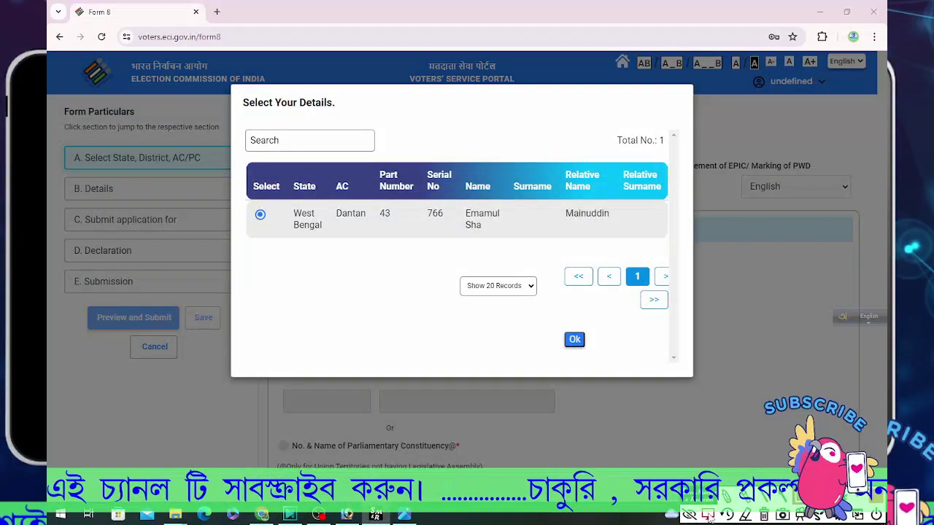
left_click(574, 340)
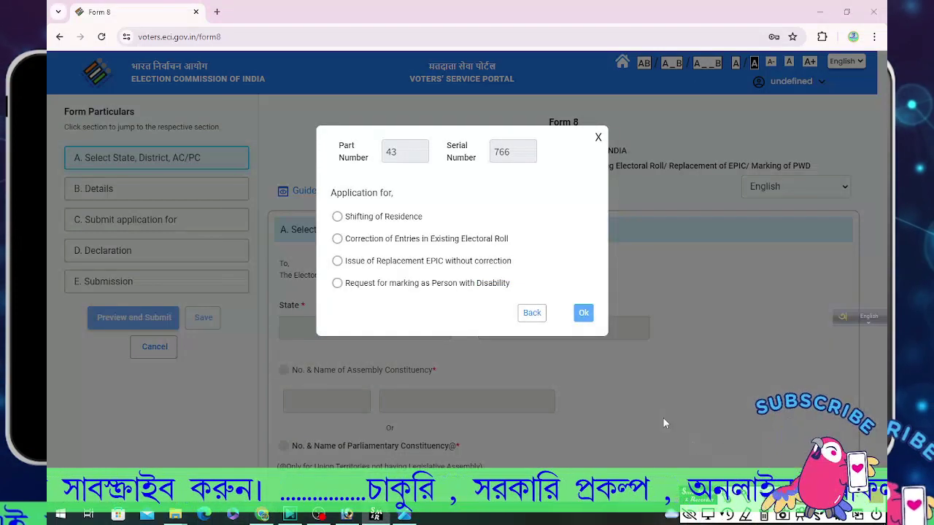
mouse_move(319, 132)
left_mouse_down()
mouse_move(494, 250)
mouse_move(601, 342)
left_mouse_up()
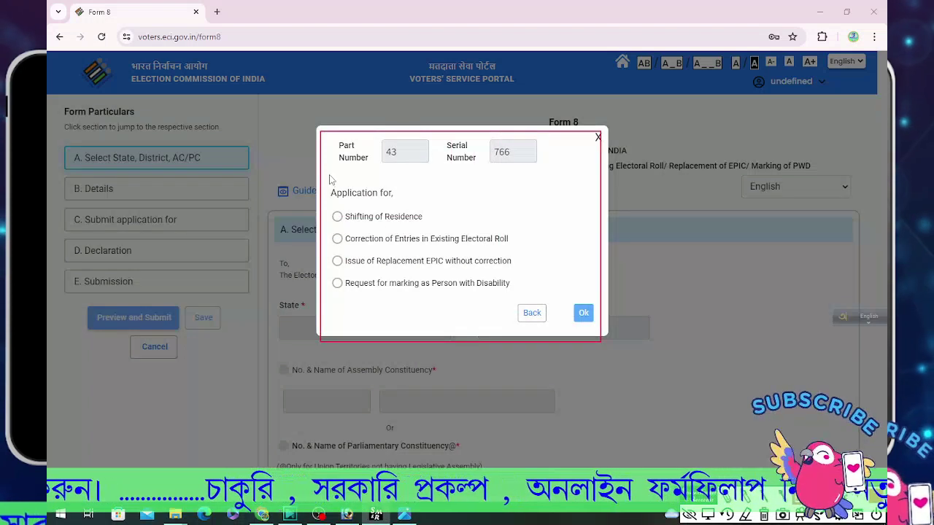
left_click_drag(358, 130, 544, 166)
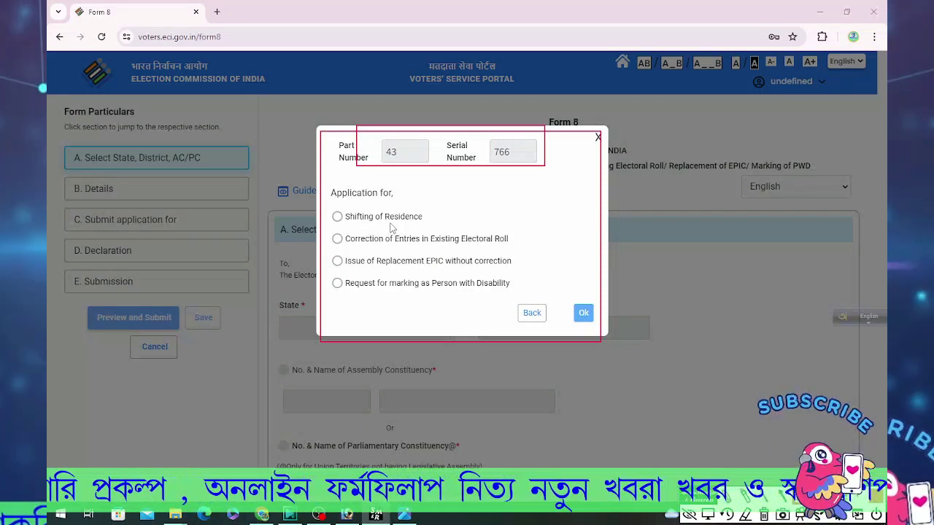
left_click_drag(340, 248, 523, 276)
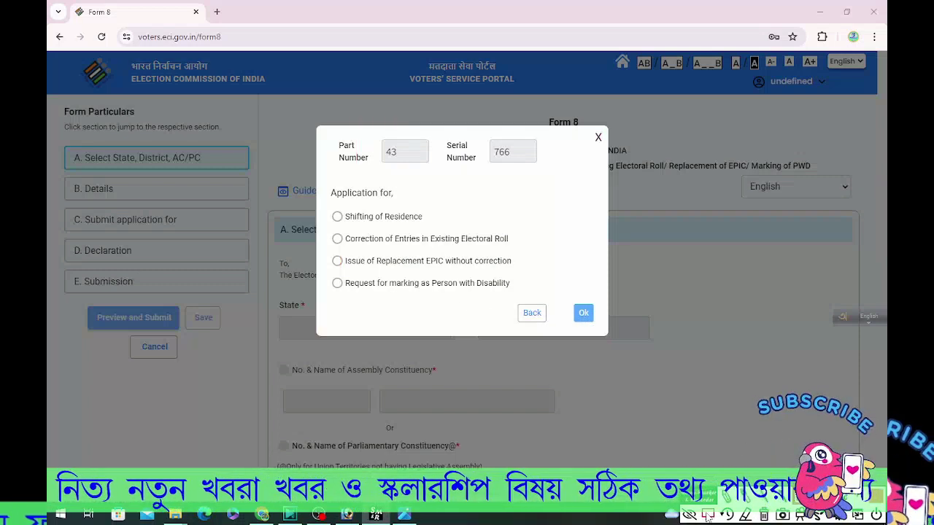
- Choose 'Issue of Replacement EPIC without correction' as the Form 8 application type
left_click(580, 313)
scroll(586, 314, "down", 3)
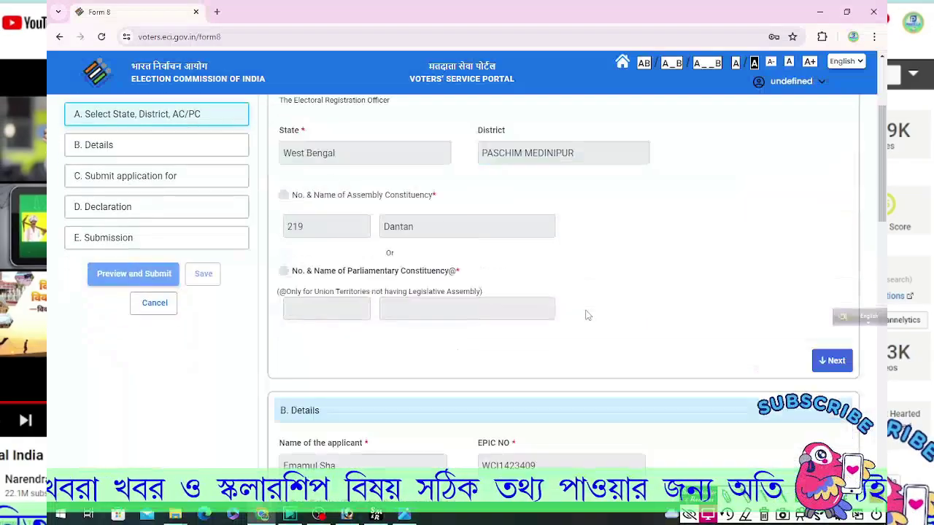
scroll(587, 315, "down", 3)
scroll(587, 314, "up", 4)
scroll(587, 315, "down", 4)
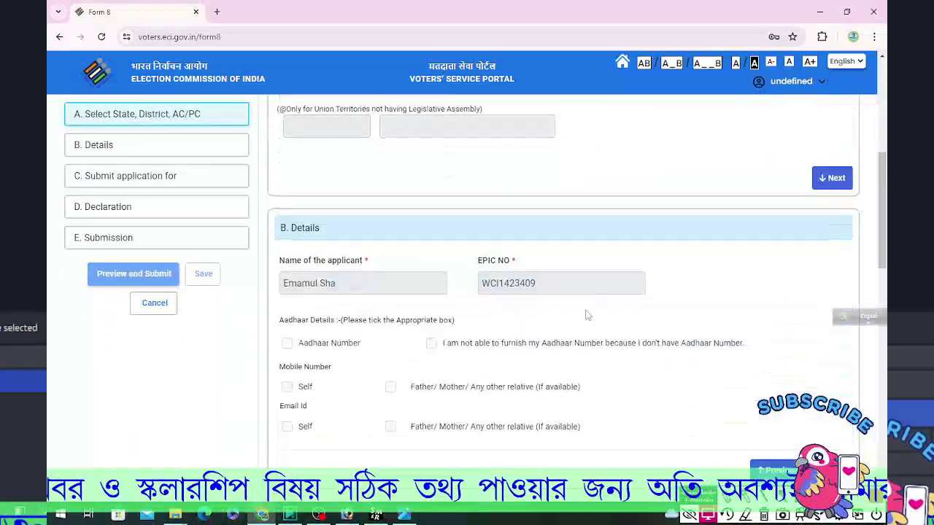
scroll(587, 314, "down", 12)
scroll(588, 315, "up", 10)
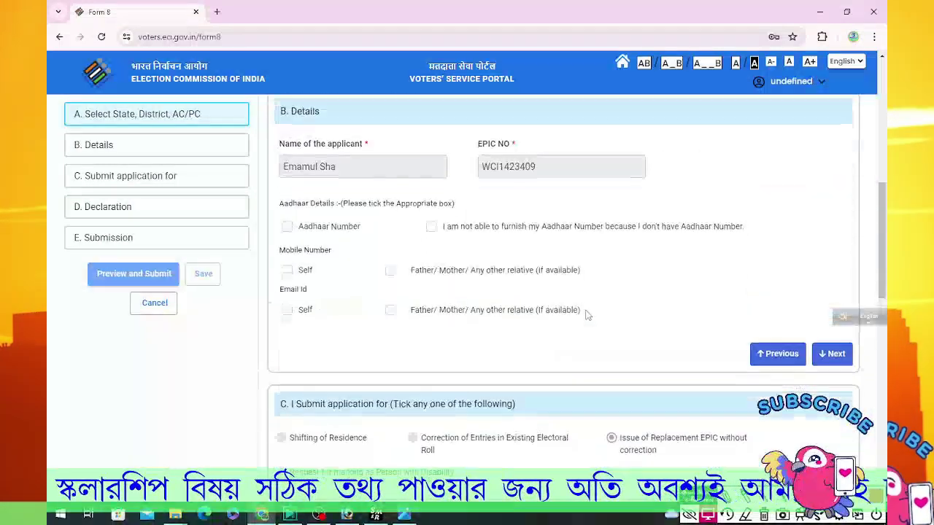
scroll(587, 314, "down", 3)
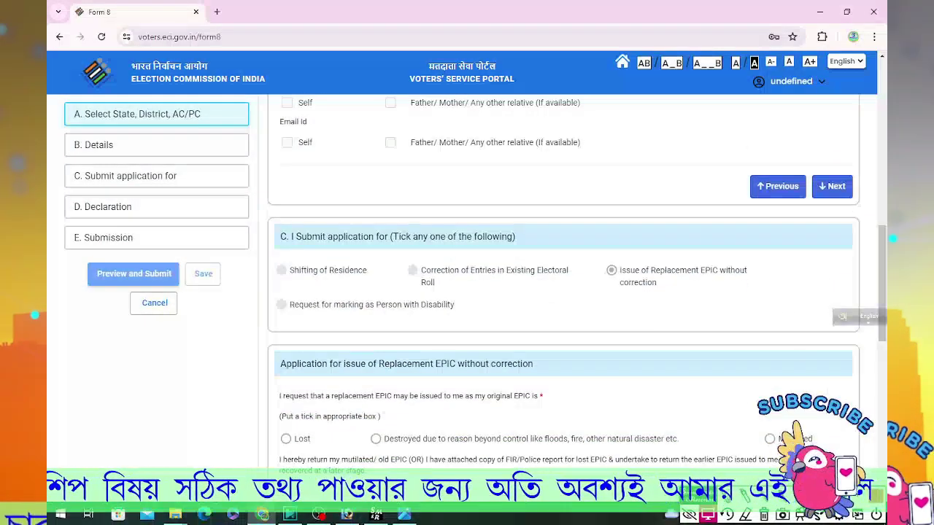
scroll(745, 364, "up", 2)
scroll(745, 365, "down", 2)
scroll(746, 365, "up", 2)
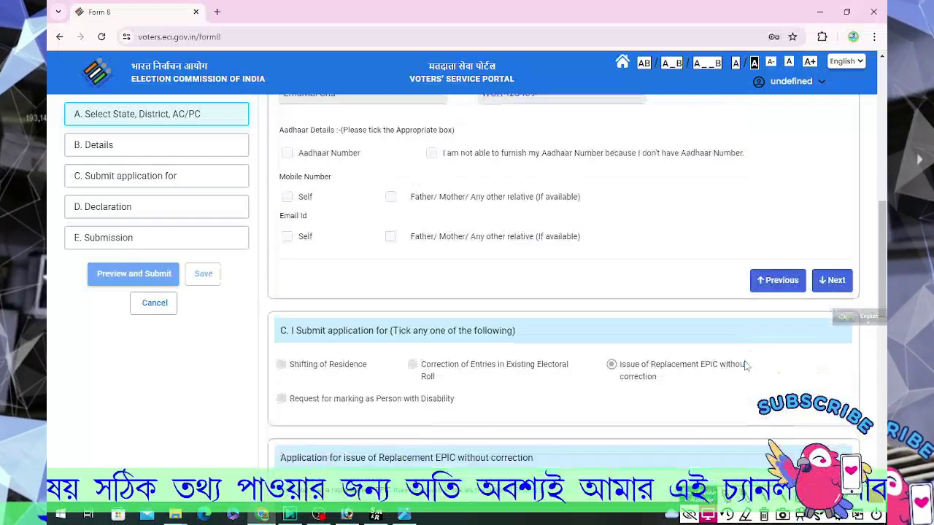
scroll(745, 365, "down", 1)
scroll(746, 364, "up", 1)
scroll(745, 364, "down", 3)
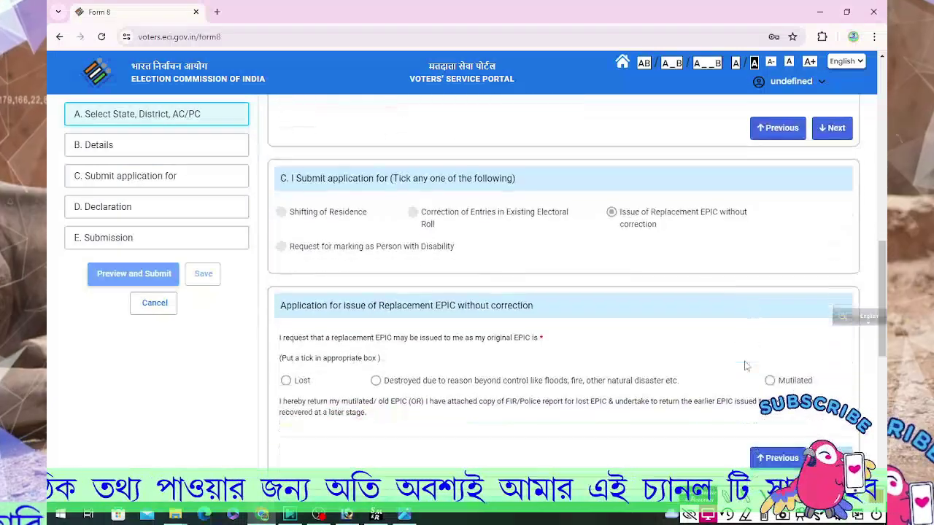
scroll(746, 365, "up", 1)
scroll(746, 364, "down", 1)
scroll(745, 365, "up", 2)
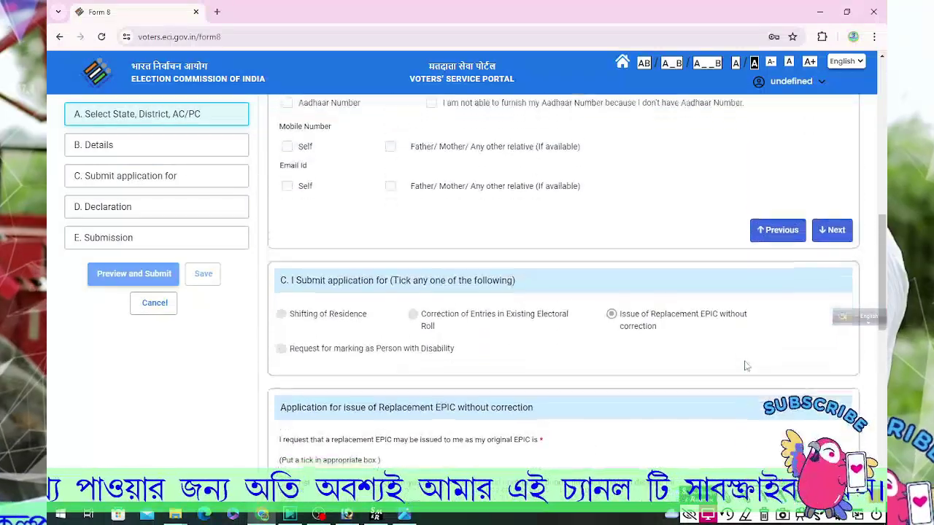
- Complete section A (constituency) and section B (details) of Form 8 to reach the application-type step
left_click(834, 244)
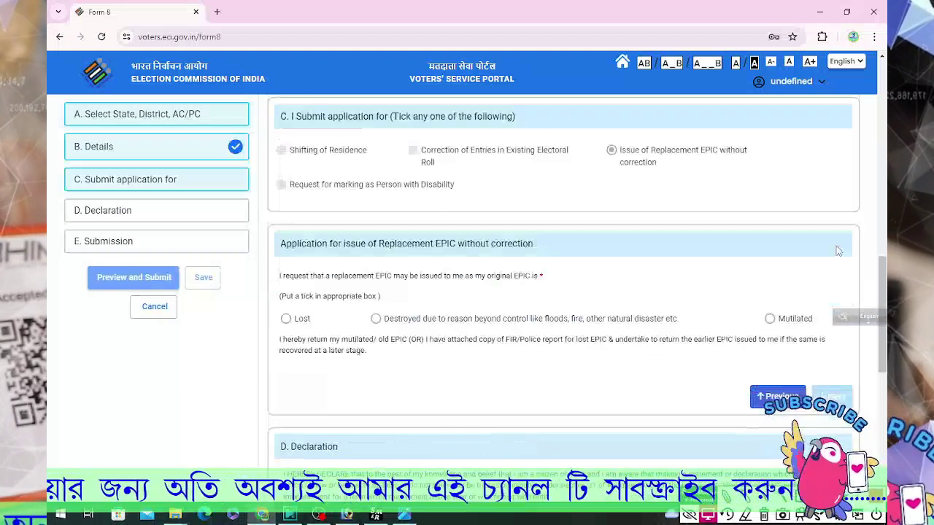
scroll(773, 276, "up", 2)
scroll(807, 323, "down", 2)
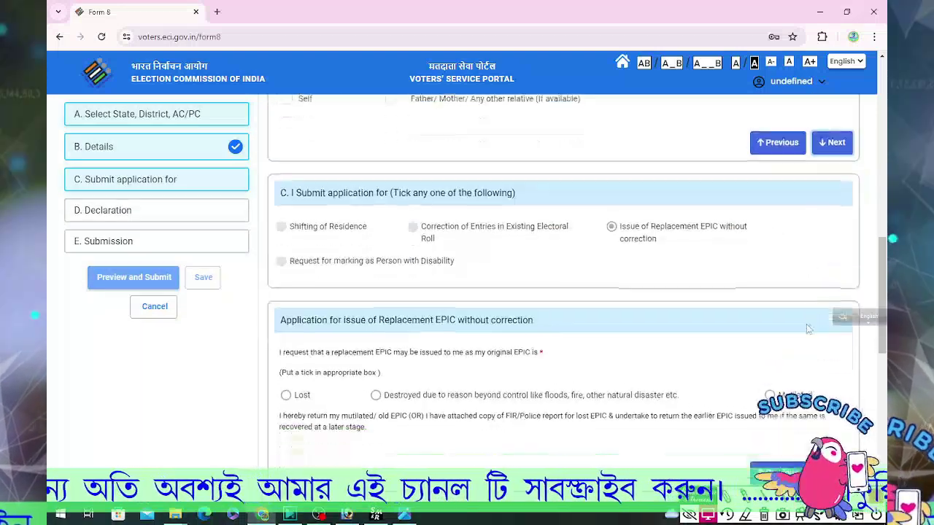
scroll(813, 238, "up", 3)
scroll(823, 219, "down", 3)
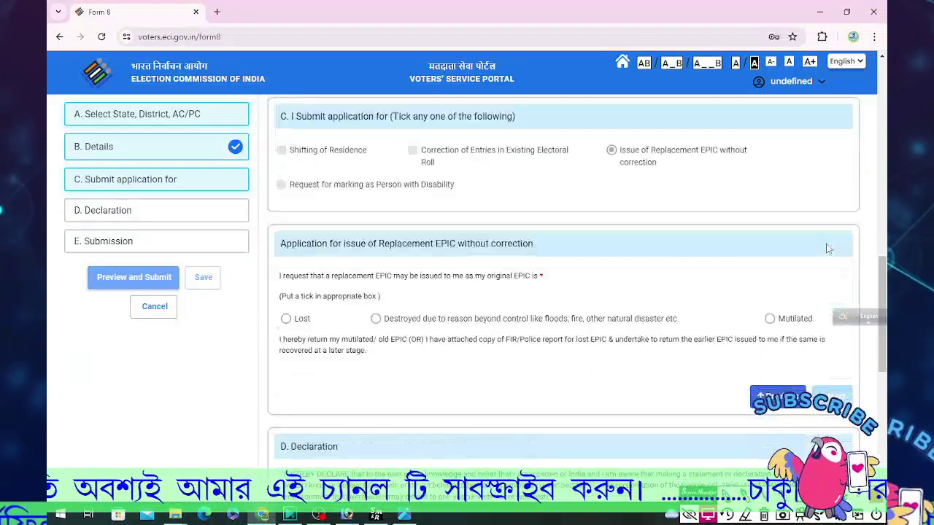
scroll(538, 234, "up", 6)
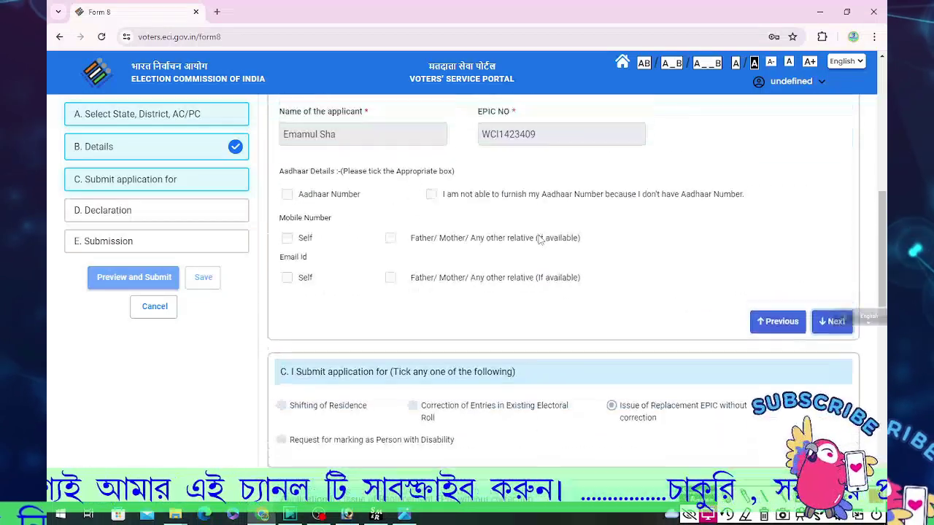
left_click(825, 241)
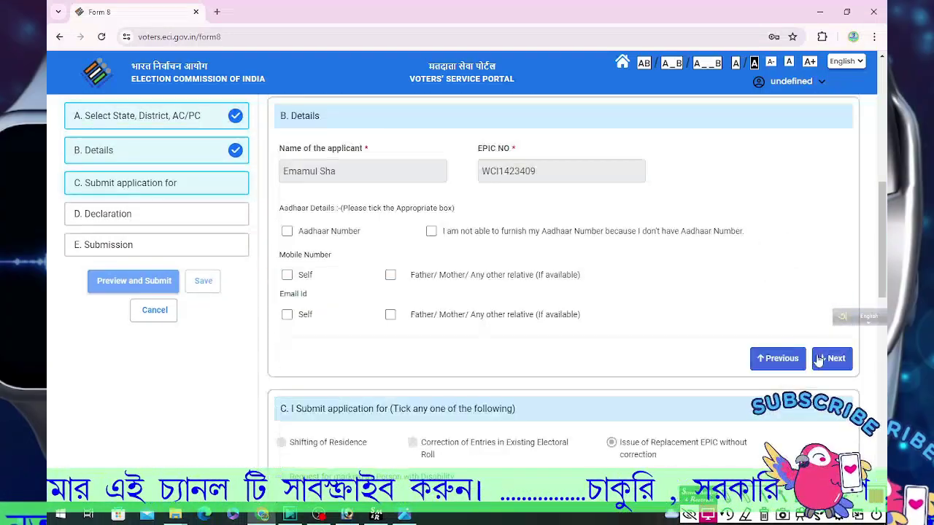
left_click(833, 358)
scroll(624, 333, "down", 2)
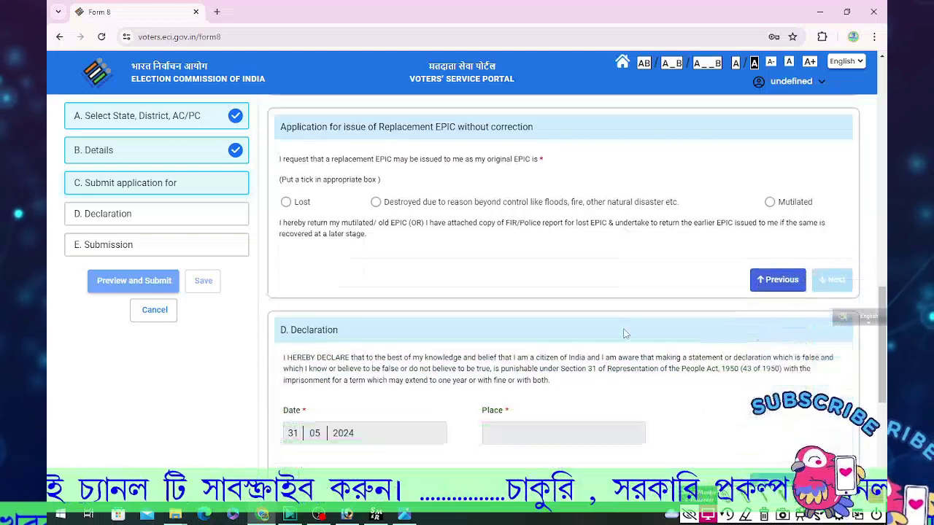
scroll(624, 333, "up", 5)
scroll(624, 333, "up", 1)
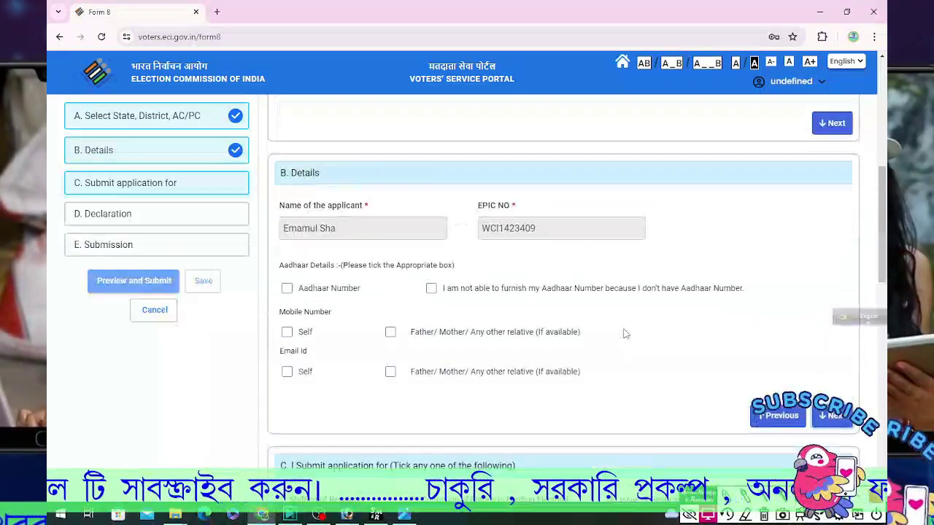
scroll(624, 333, "down", 5)
scroll(623, 334, "up", 1)
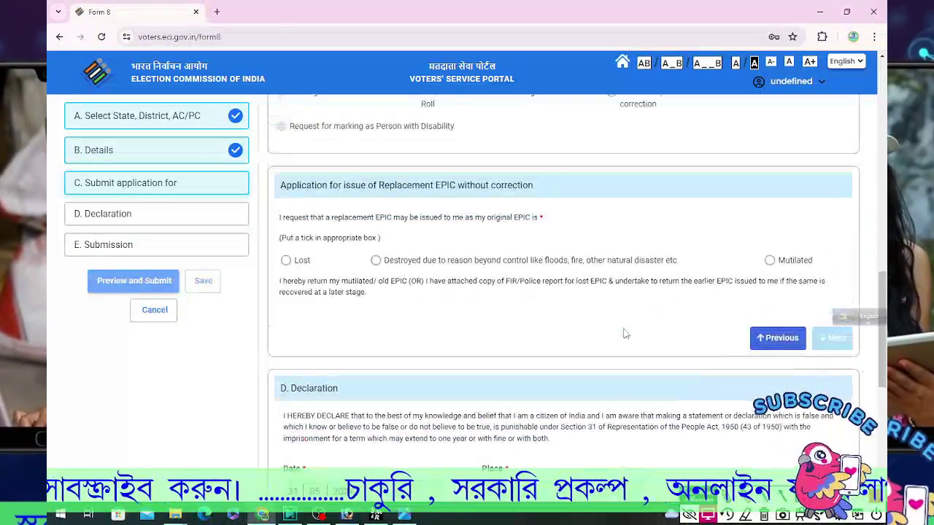
scroll(624, 333, "down", 1)
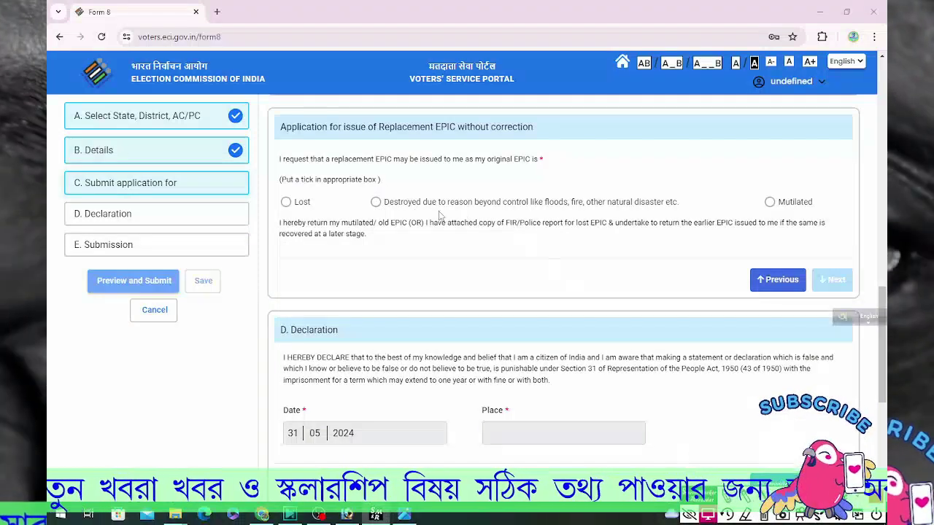
- Record that the original EPIC was 'Destroyed due to reason beyond control'
left_click(375, 201)
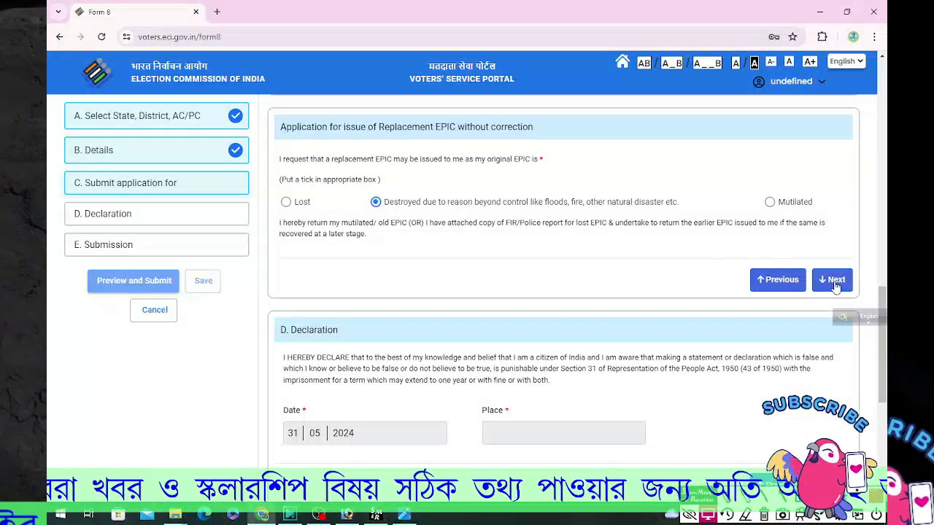
left_click(835, 281)
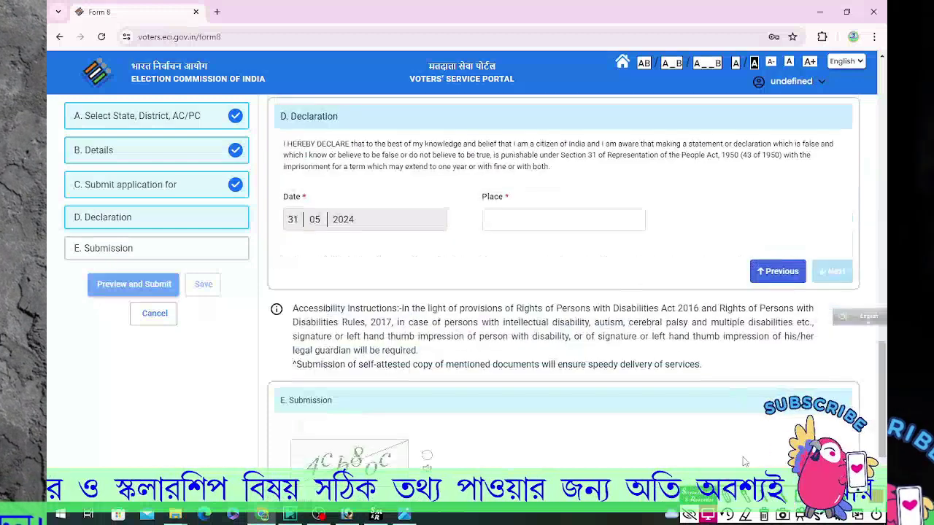
scroll(522, 219, "down", 2)
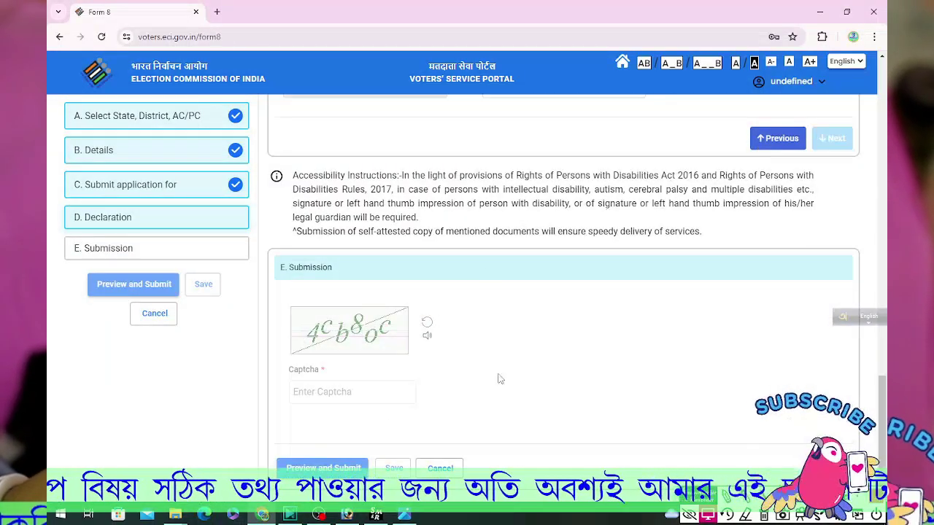
scroll(508, 388, "up", 11)
- Review the preview and submit the Form 8 application, confirming with Yes
scroll(510, 389, "down", 7)
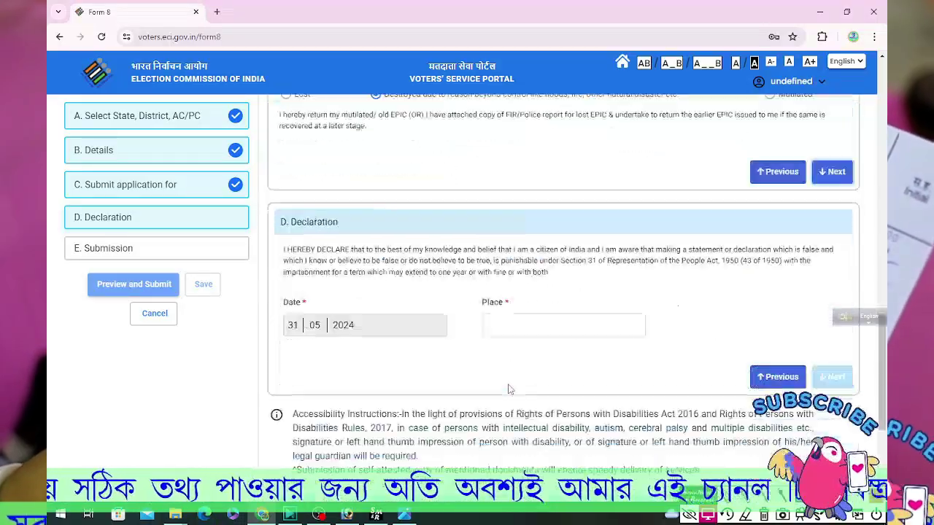
scroll(508, 388, "down", 3)
scroll(508, 388, "up", 3)
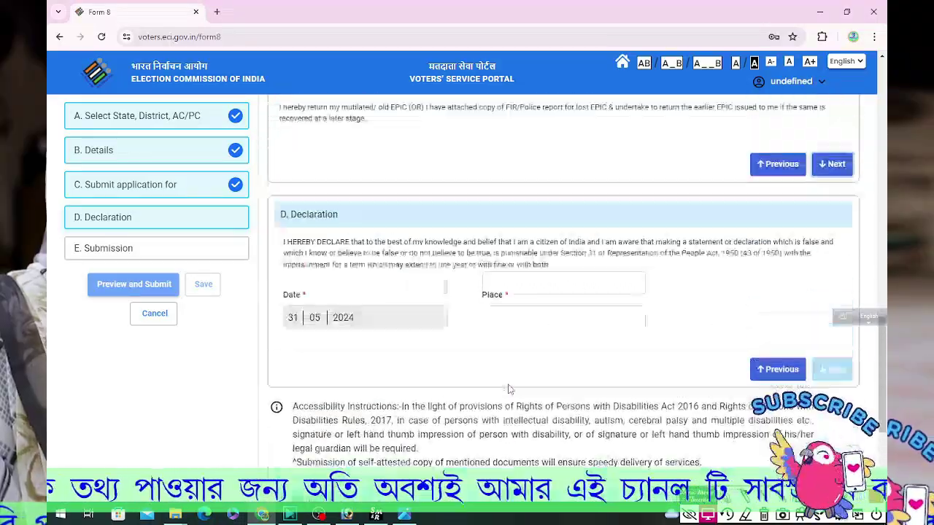
scroll(508, 388, "up", 10)
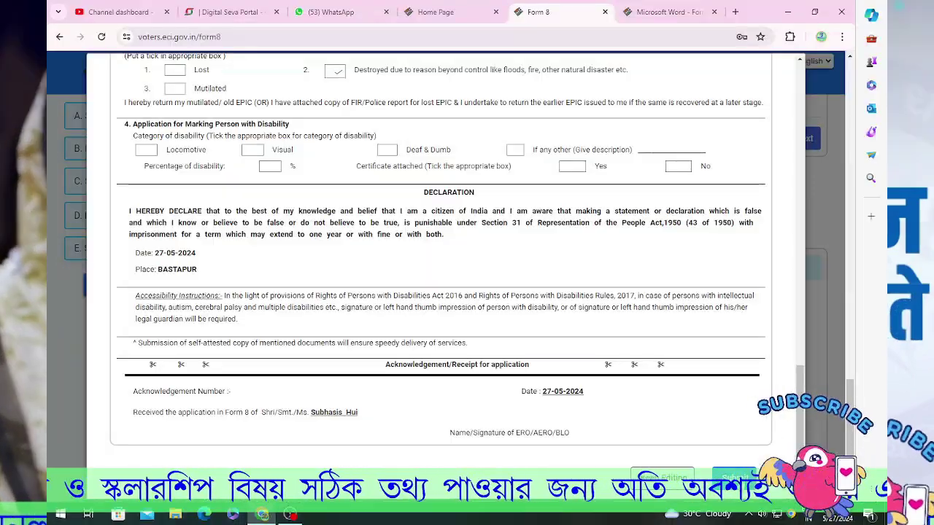
left_click(734, 477)
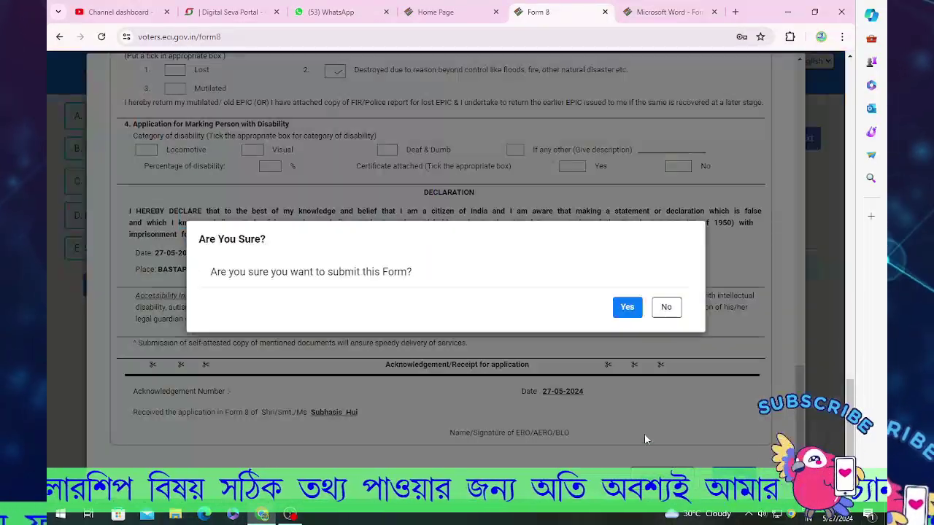
left_click(626, 308)
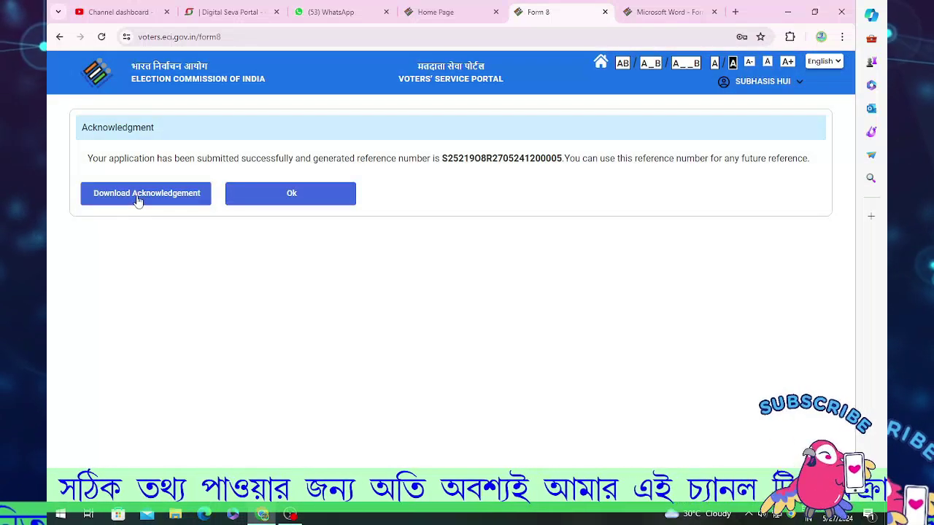
- Download the acknowledgment PDF and show it in its folder from Chrome's recent downloads
left_click(138, 194)
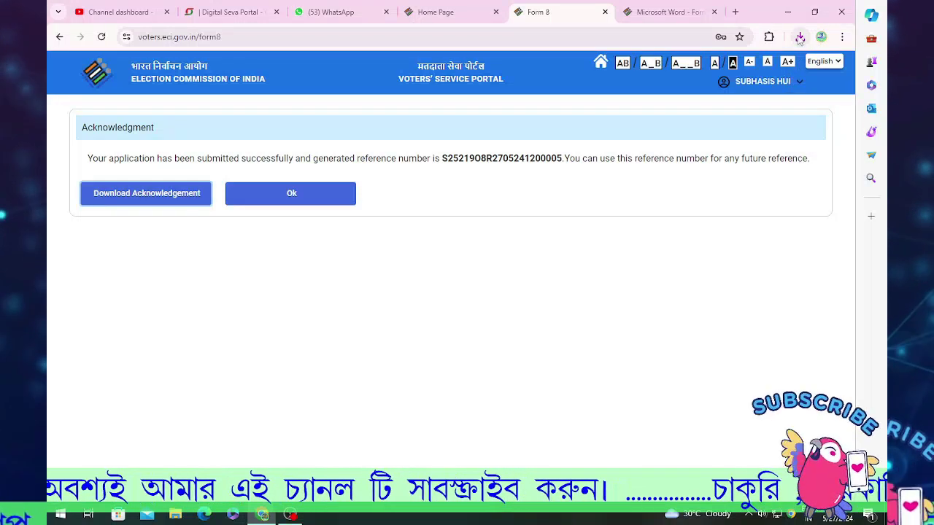
left_click(800, 37)
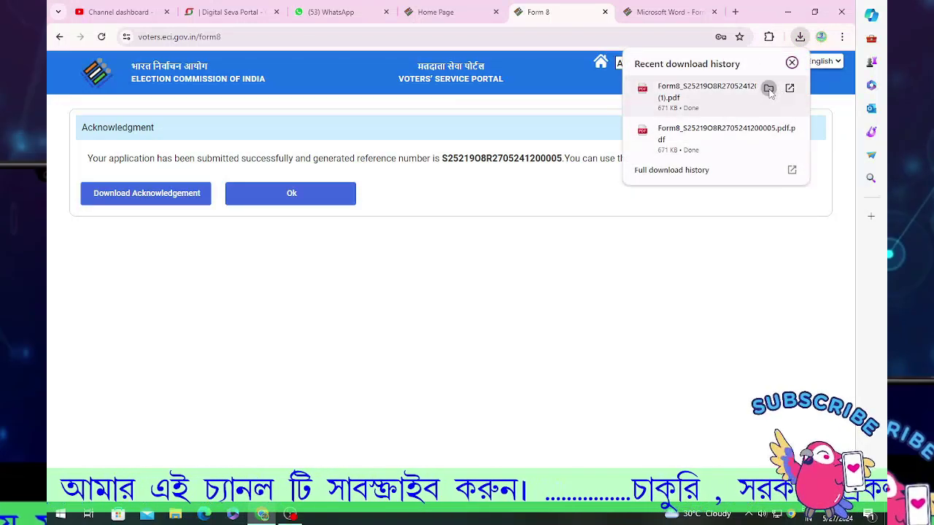
left_click(768, 89)
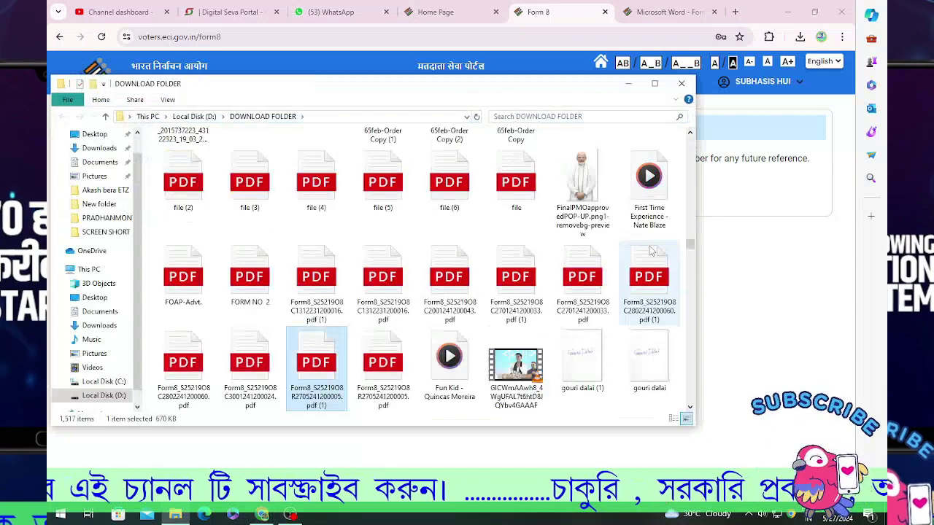
- View a Form8 acknowledgment PDF in Edge, then close the download folder and PDF windows
left_click(648, 277)
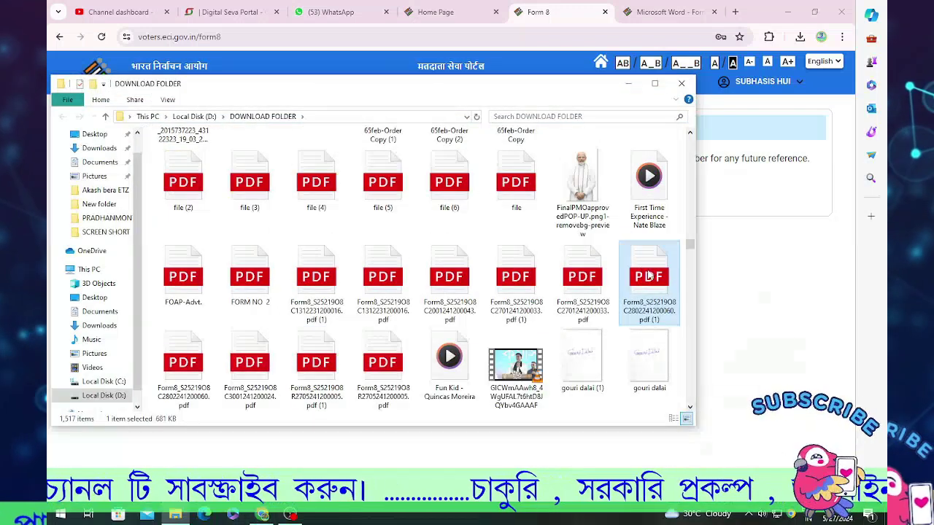
left_click(681, 83)
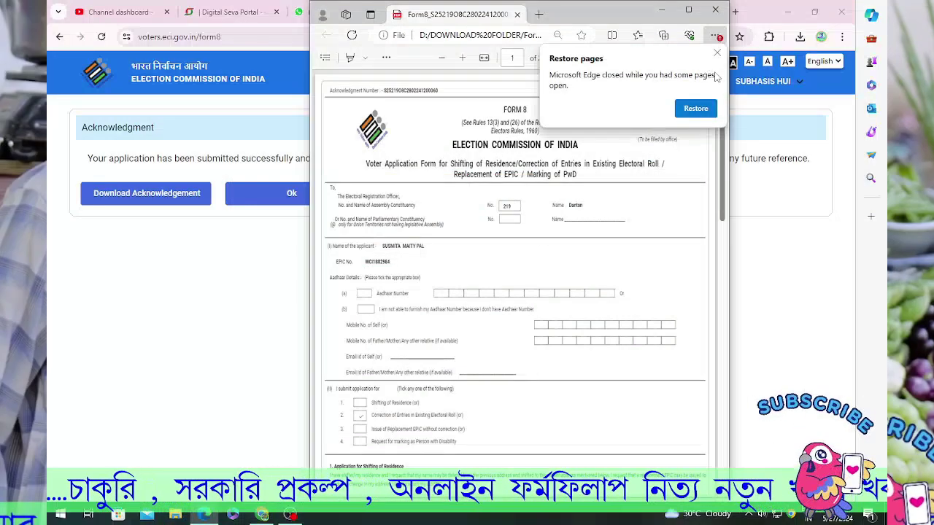
left_click(716, 10)
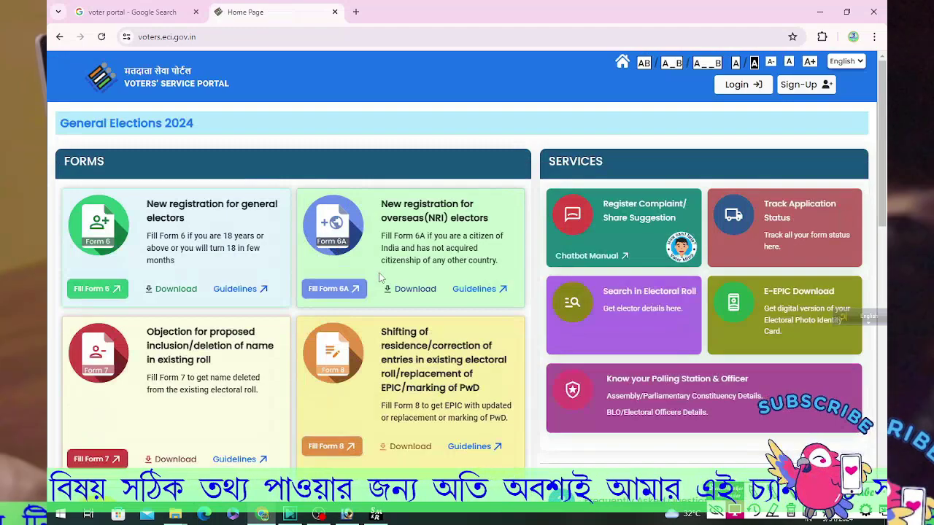
- Scroll the portal Home Page and open the Sign-Up form at the top right
scroll(379, 278, "down", 2)
scroll(379, 278, "up", 2)
scroll(380, 278, "down", 1)
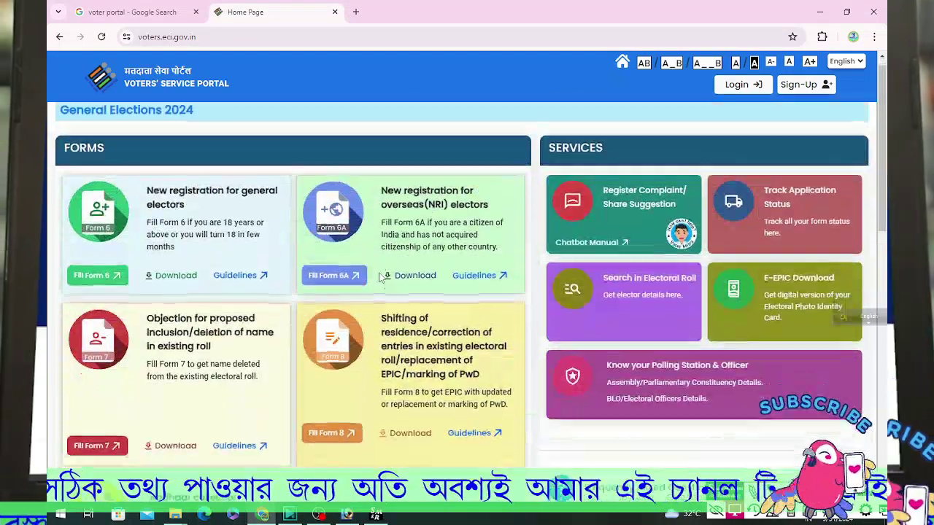
scroll(379, 278, "down", 3)
scroll(379, 278, "up", 2)
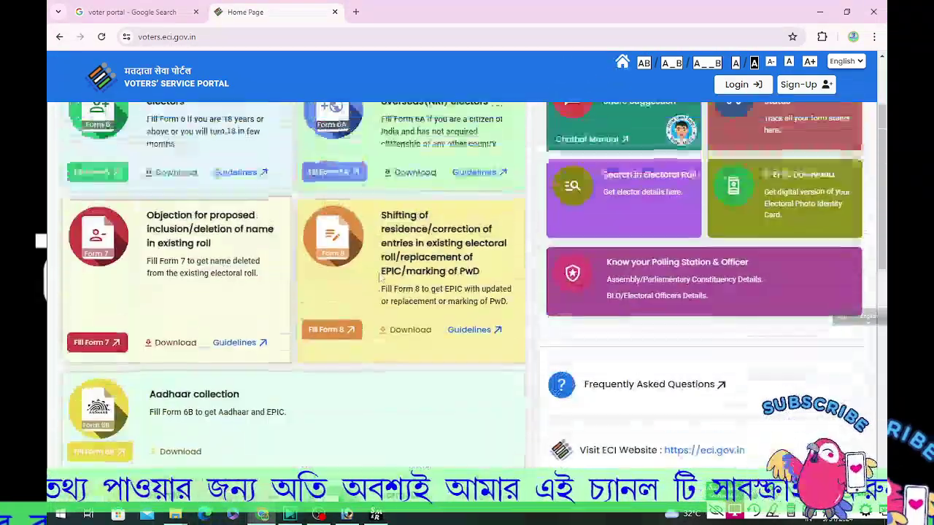
scroll(380, 278, "up", 2)
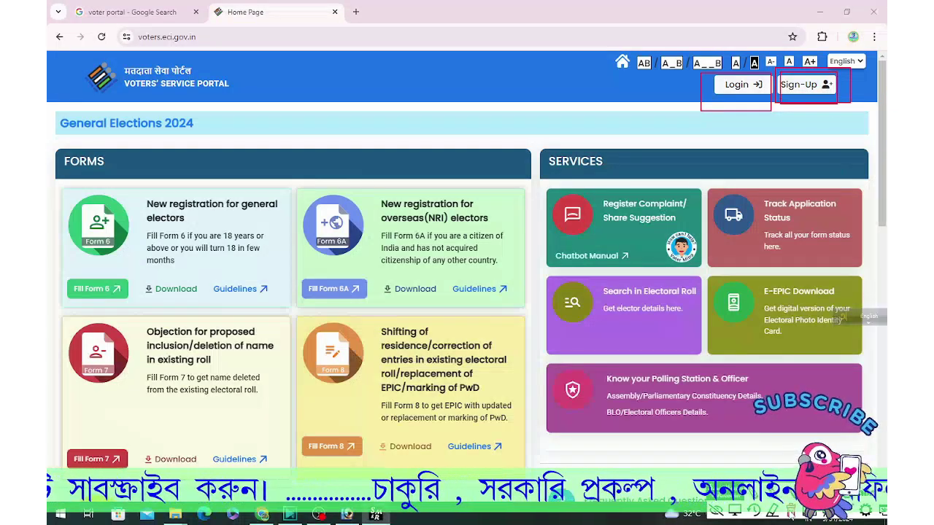
left_click(798, 91)
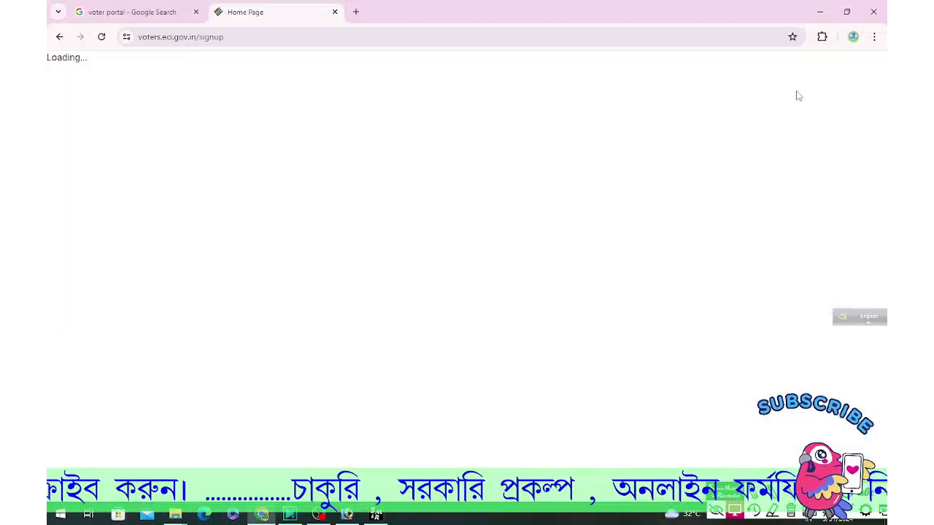